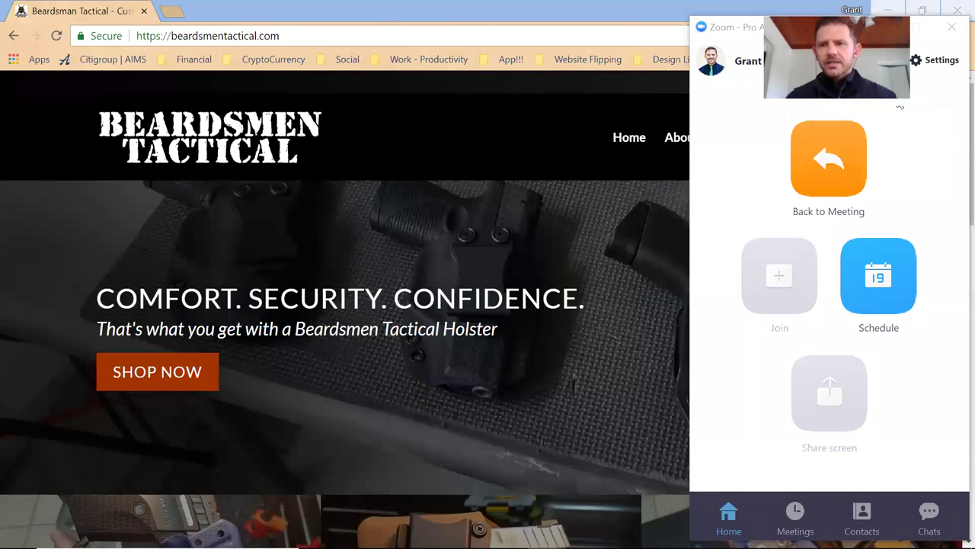
- Scroll the Beardsmen Tactical homepage to the footer and follow its Login link
click(453, 146)
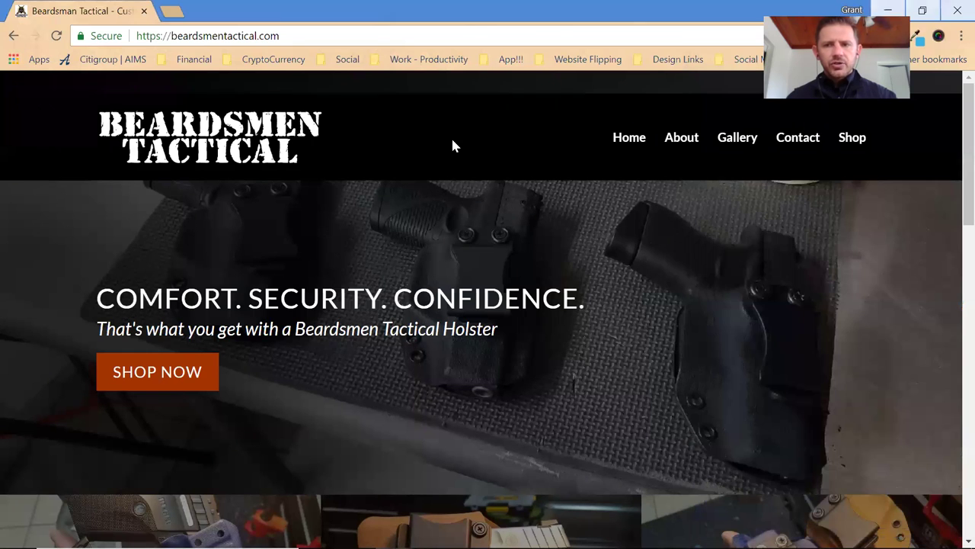
scroll(571, 259, down, 4)
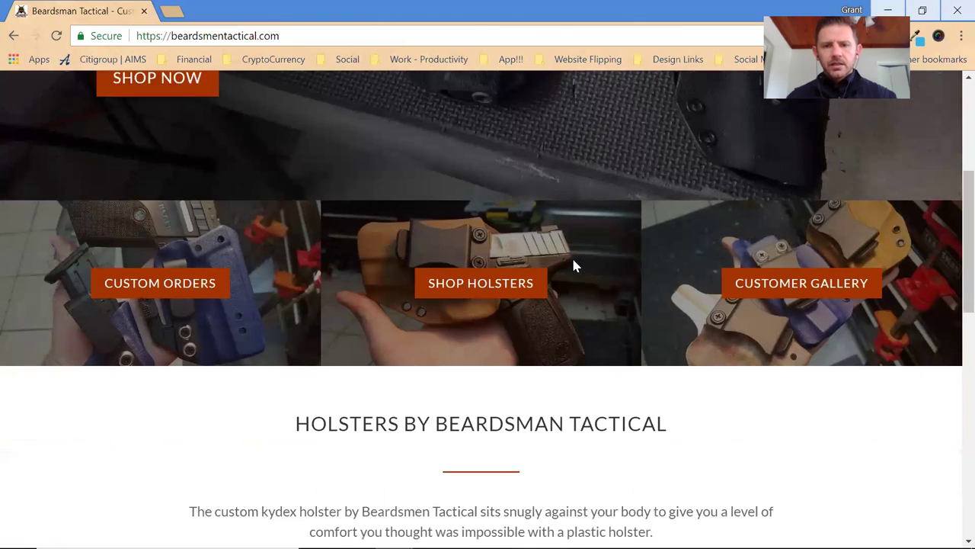
scroll(748, 294, down, 3)
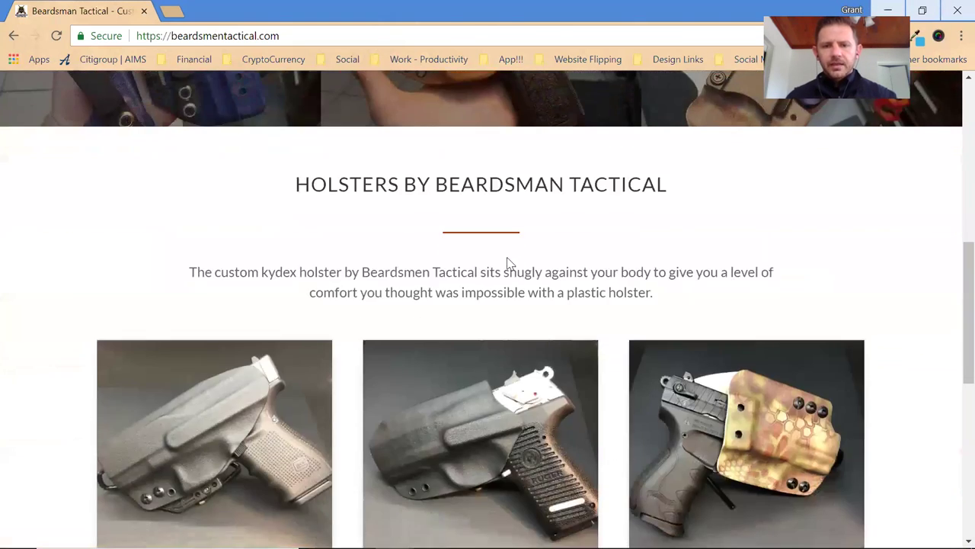
scroll(451, 343, down, 2)
scroll(451, 343, down, 2)
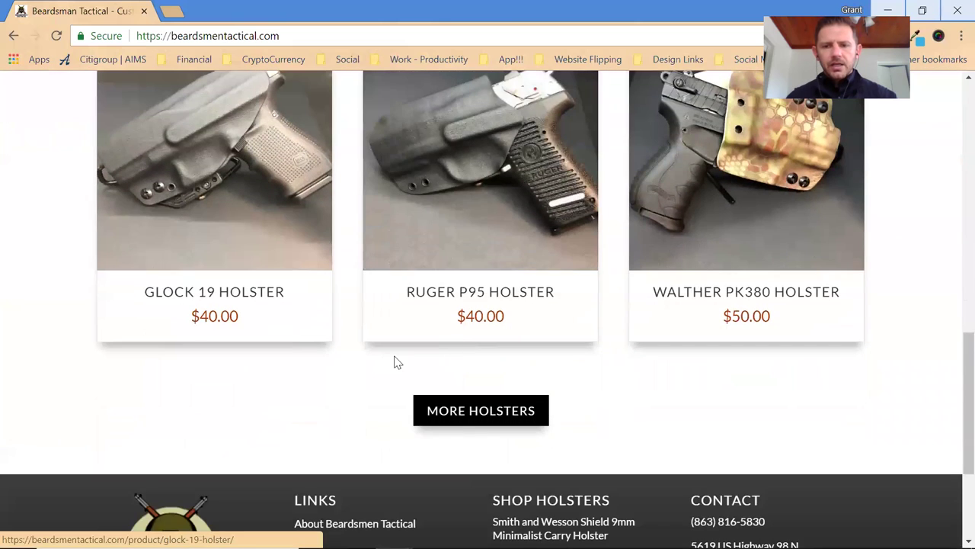
scroll(396, 361, down, 3)
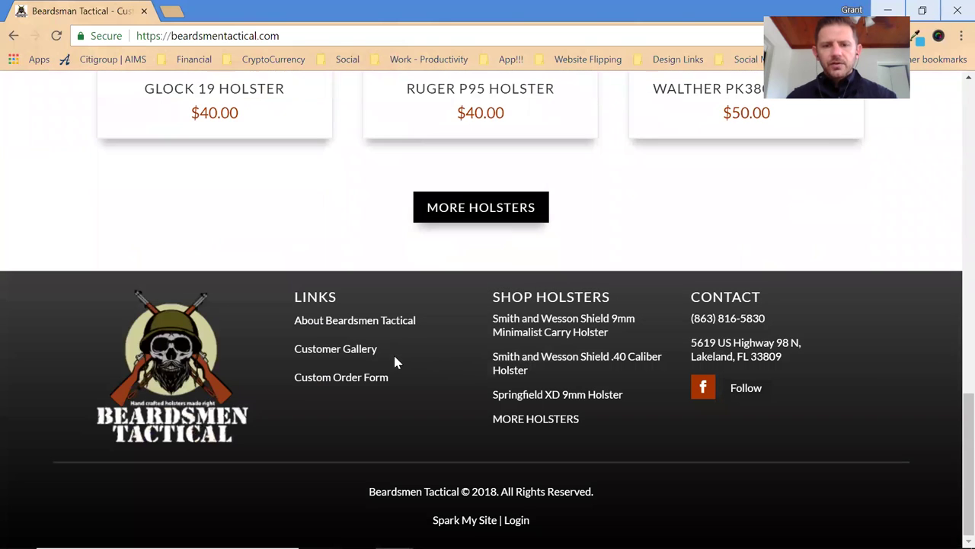
click(517, 521)
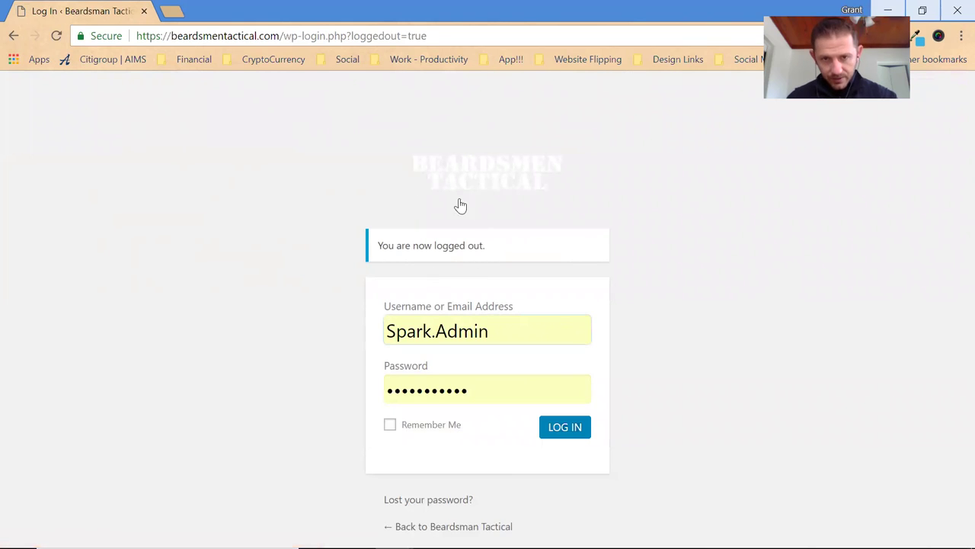
- Check the autofilled username and password, then log in to WordPress
drag(709, 224, 396, 160)
drag(387, 333, 645, 340)
click(498, 355)
click(488, 329)
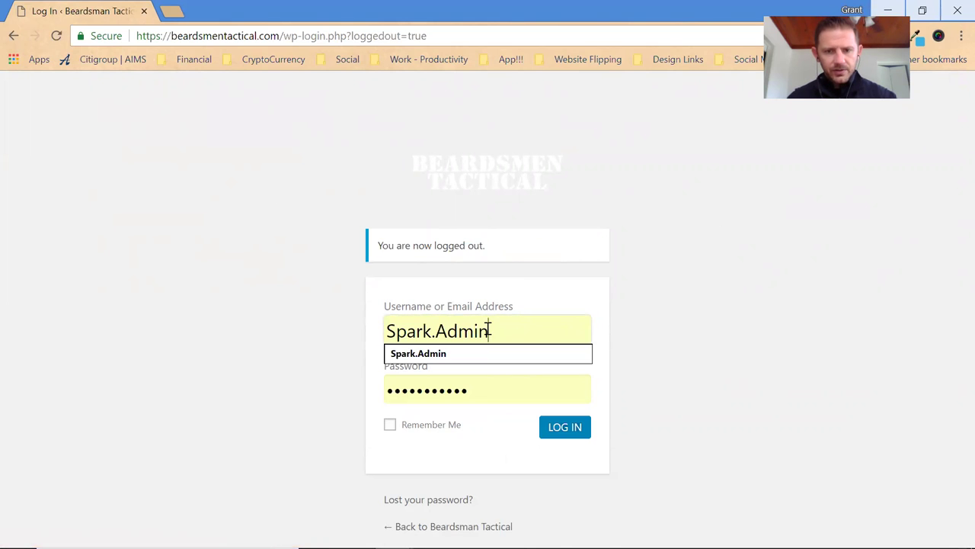
click(625, 408)
click(481, 392)
click(686, 418)
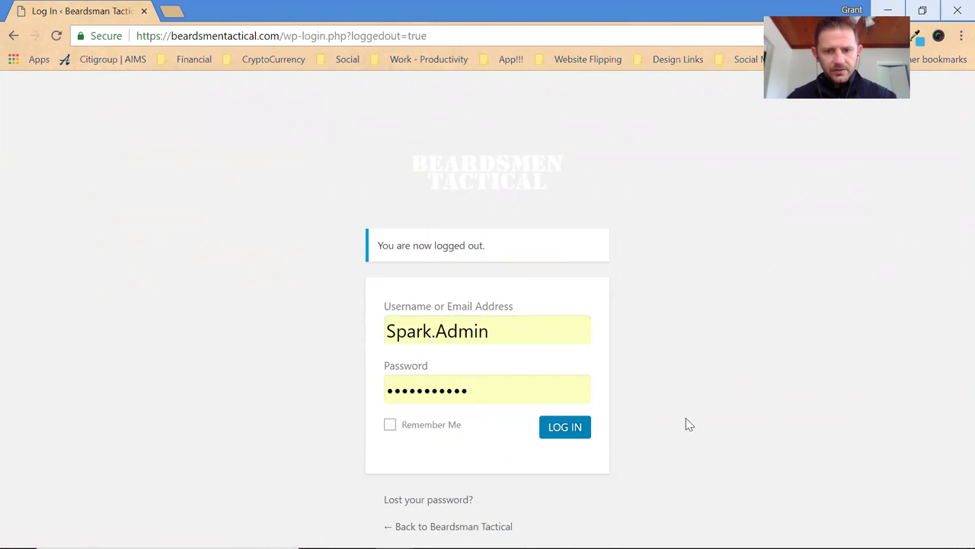
click(579, 429)
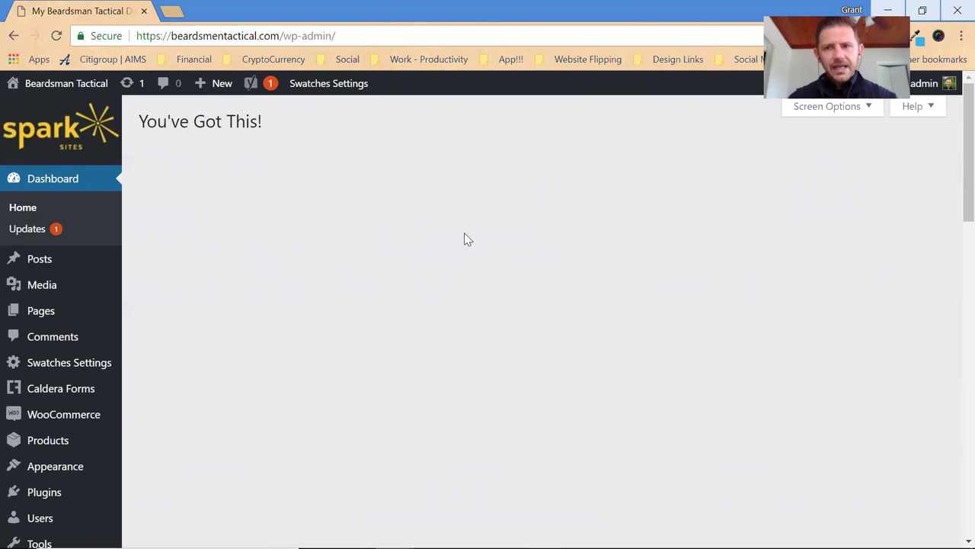
- Open the All Products list from the Products menu
scroll(371, 280, down, 10)
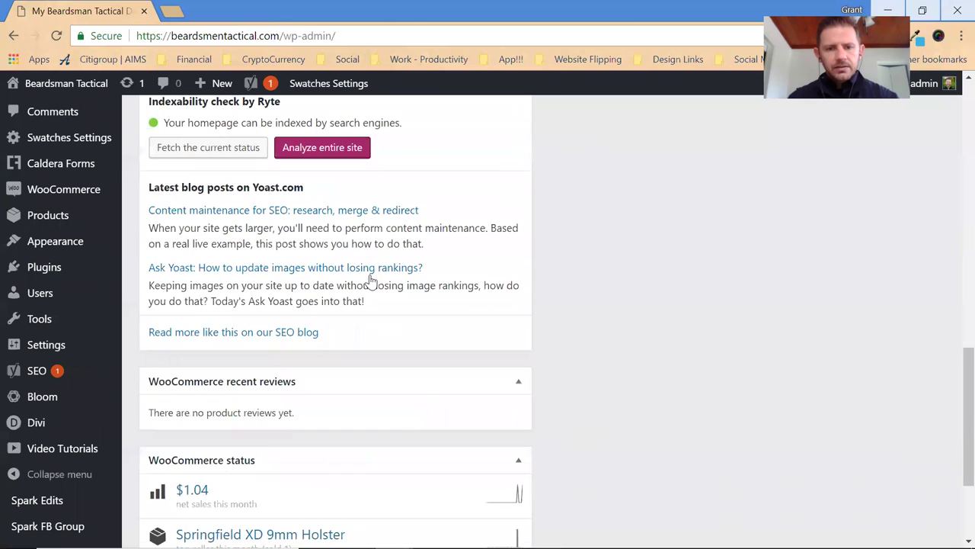
scroll(371, 281, down, 3)
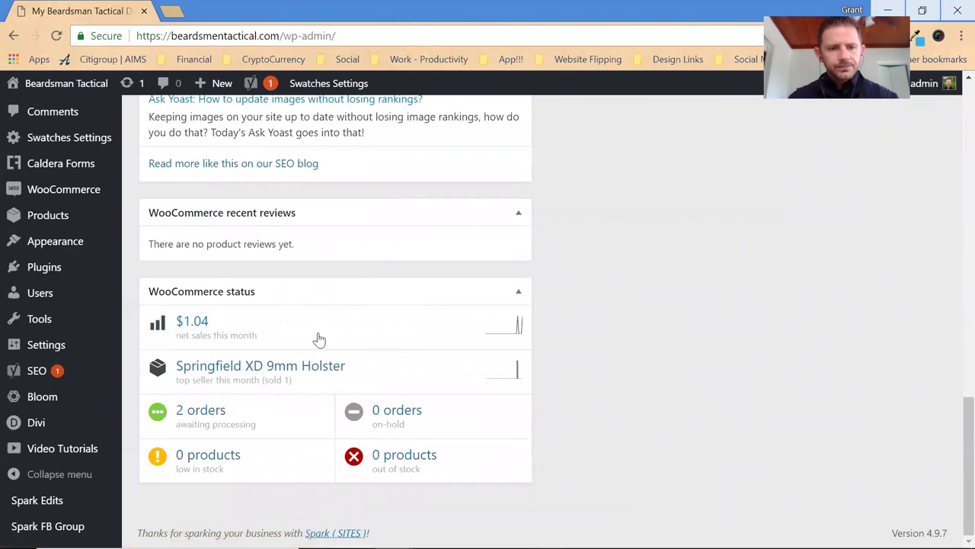
scroll(359, 362, up, 13)
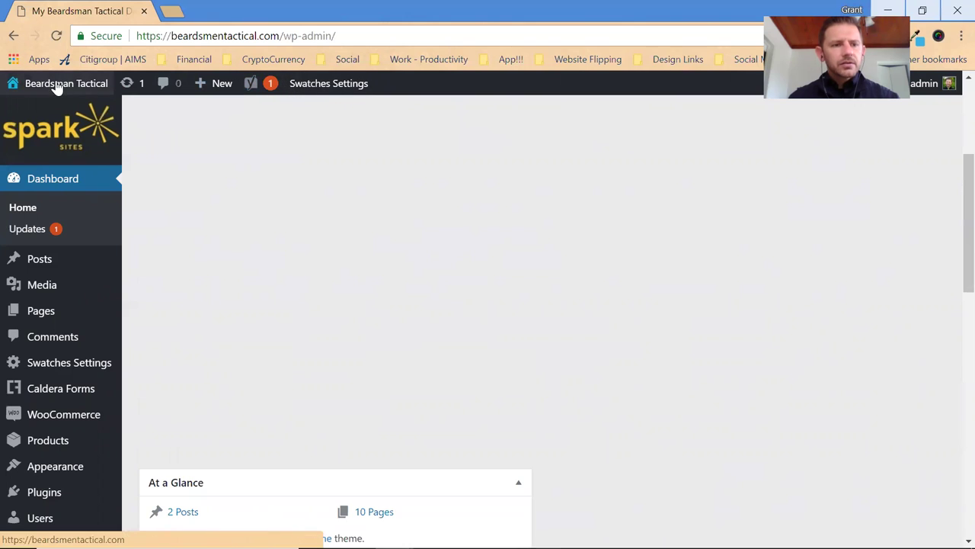
scroll(61, 289, down, 2)
mouse_move(38, 255)
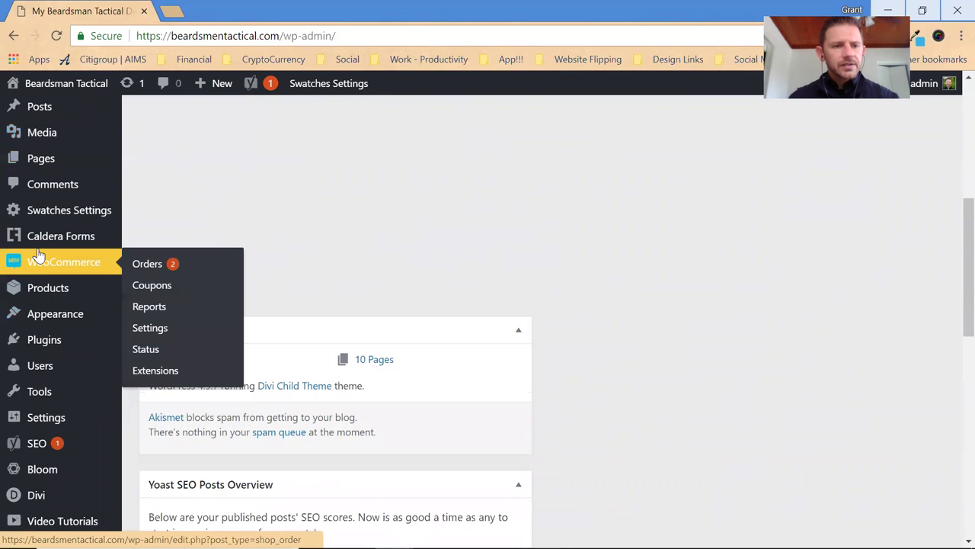
mouse_move(44, 288)
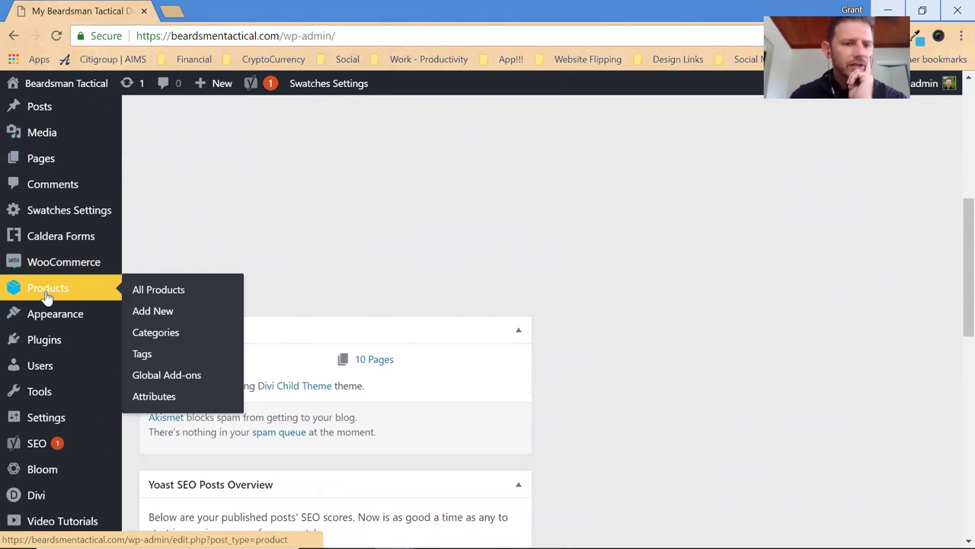
click(142, 295)
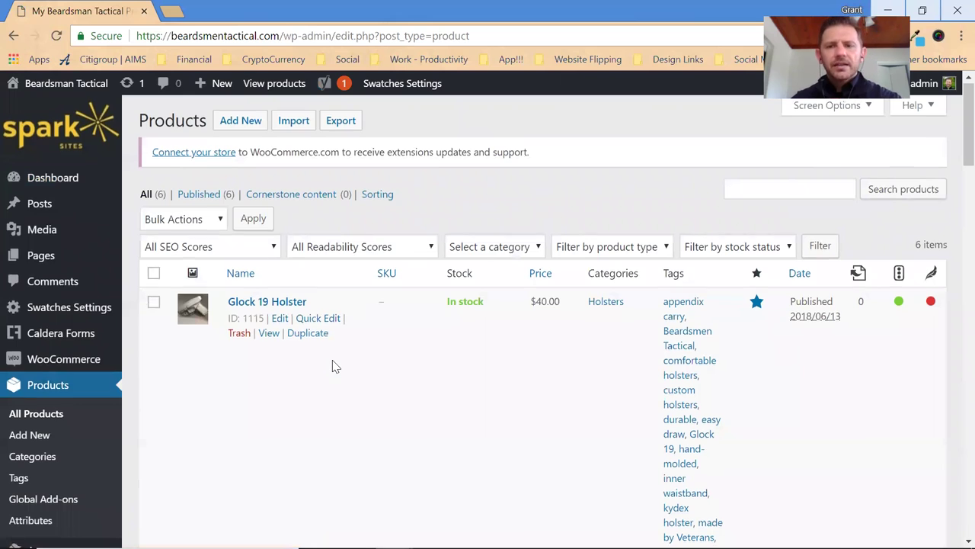
- Look over the six existing holster products, then start a new product
scroll(333, 365, down, 3)
scroll(333, 365, down, 5)
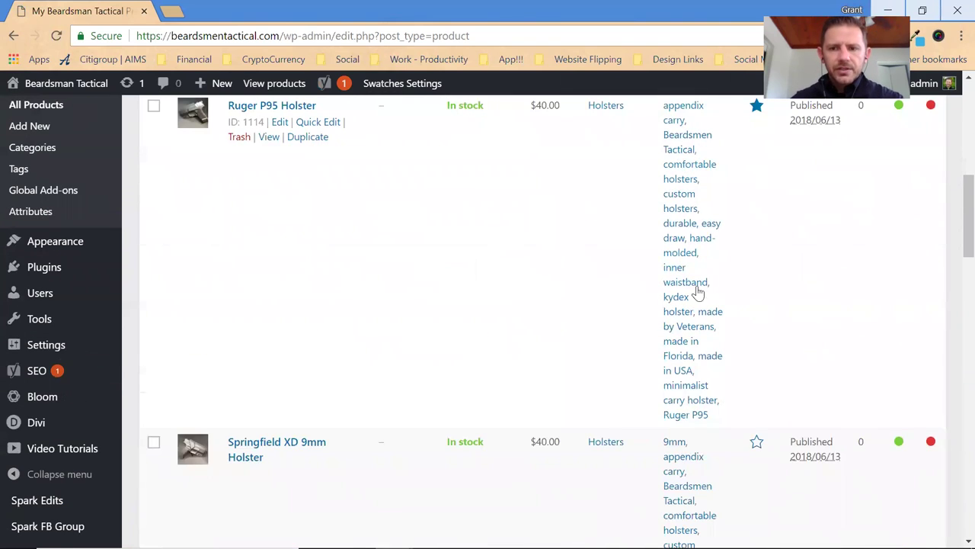
scroll(605, 211, up, 1)
scroll(392, 322, down, 2)
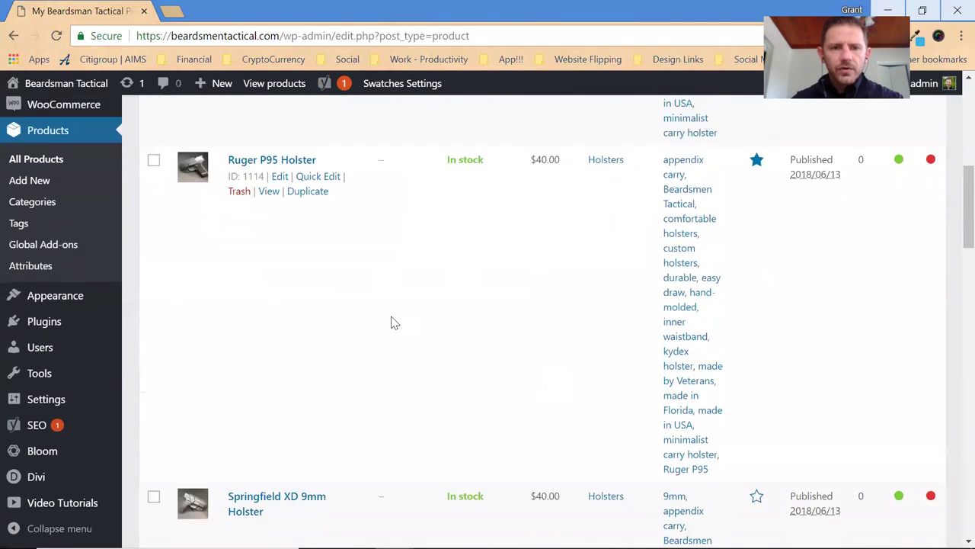
scroll(392, 323, up, 8)
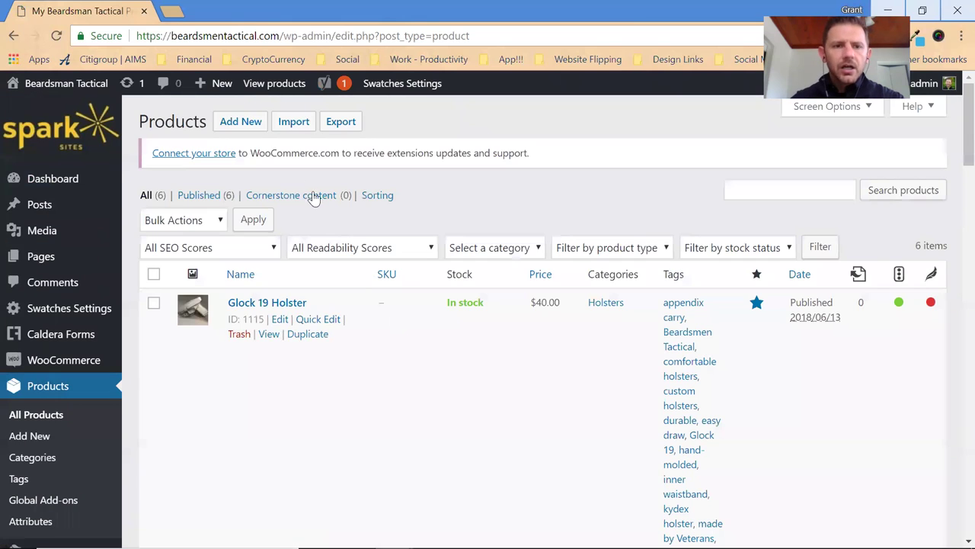
click(242, 124)
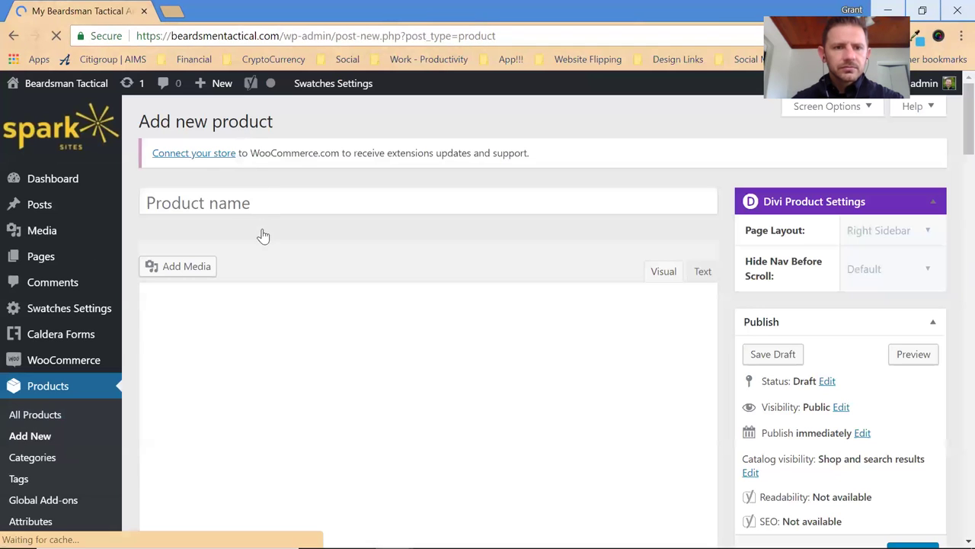
- Name the new product 'Gun - something'
click(400, 202)
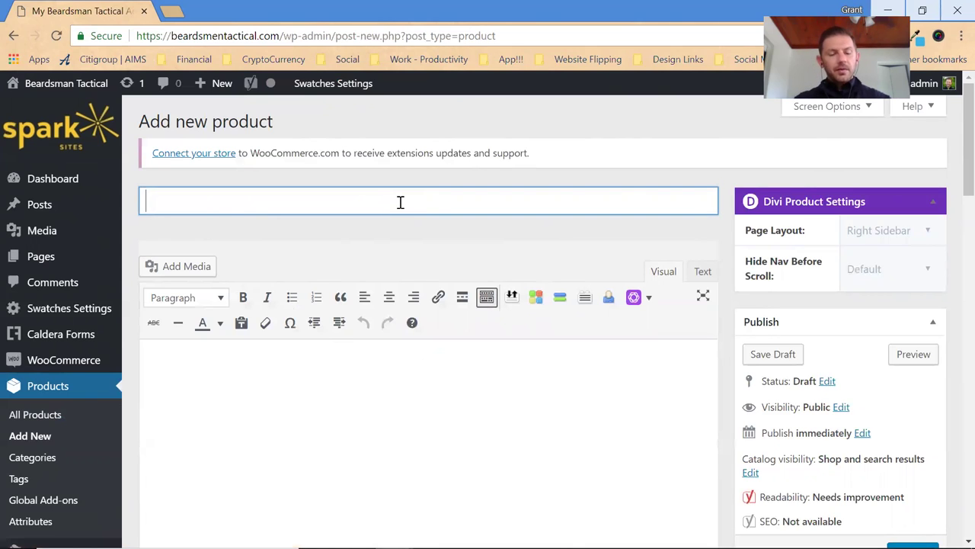
text(Holster -)
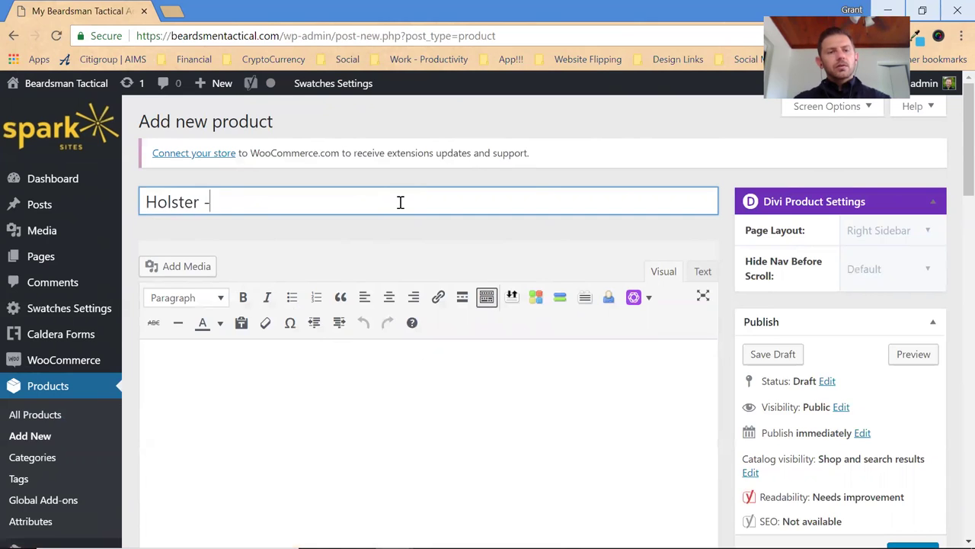
key(ctrl+a)
key(BackSpace)
text(G)
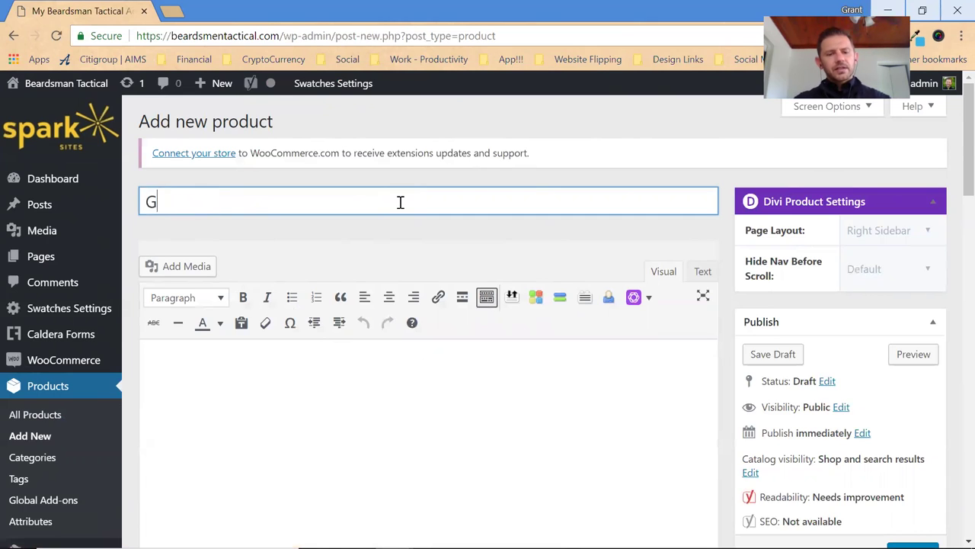
text(un - Sor)
key(BackSpace)
key(BackSpace)
key(BackSpace)
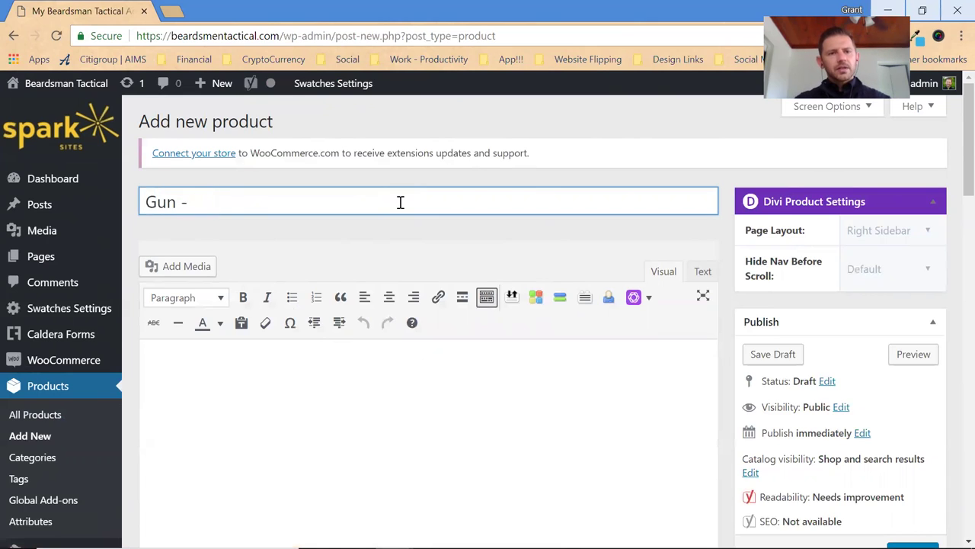
text(something)
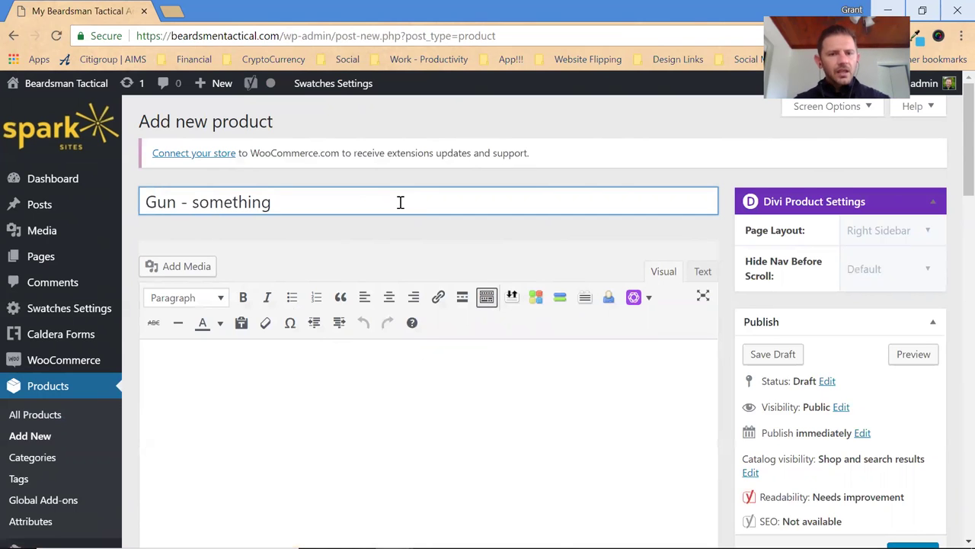
- Fill the product description with two lines of placeholder text
click(407, 389)
scroll(355, 303, down, 2)
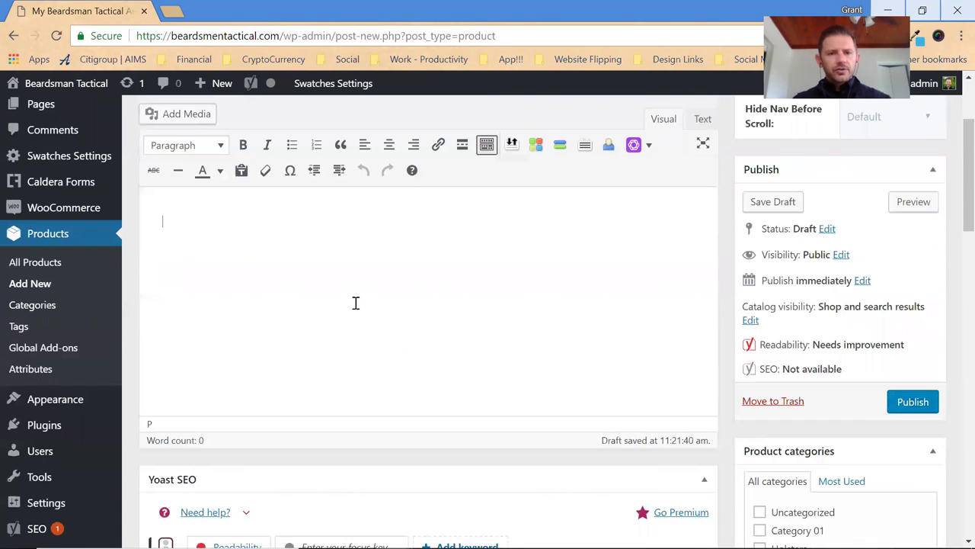
text(daldkfja;lkdkjf;alkjdf;lkj )
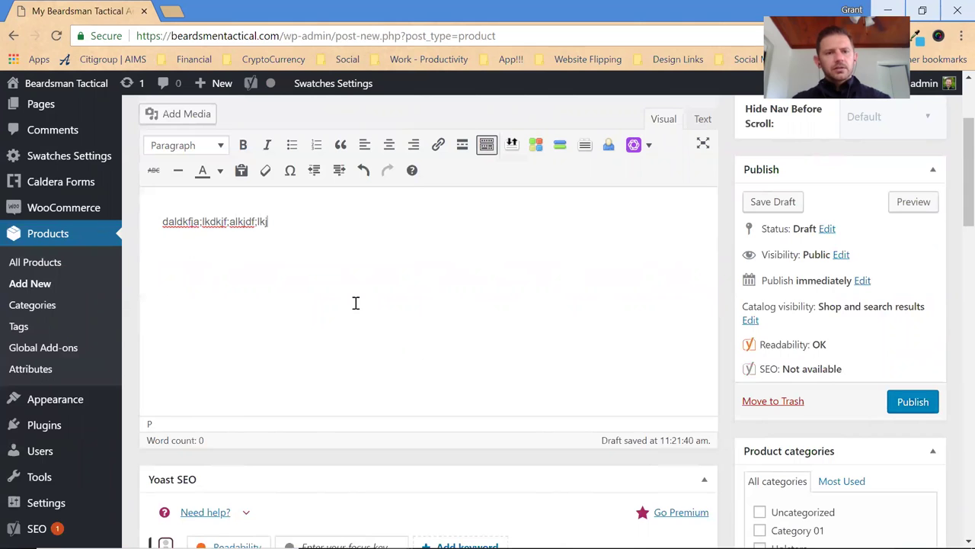
text(aldkfj;alkjdf;lkj)
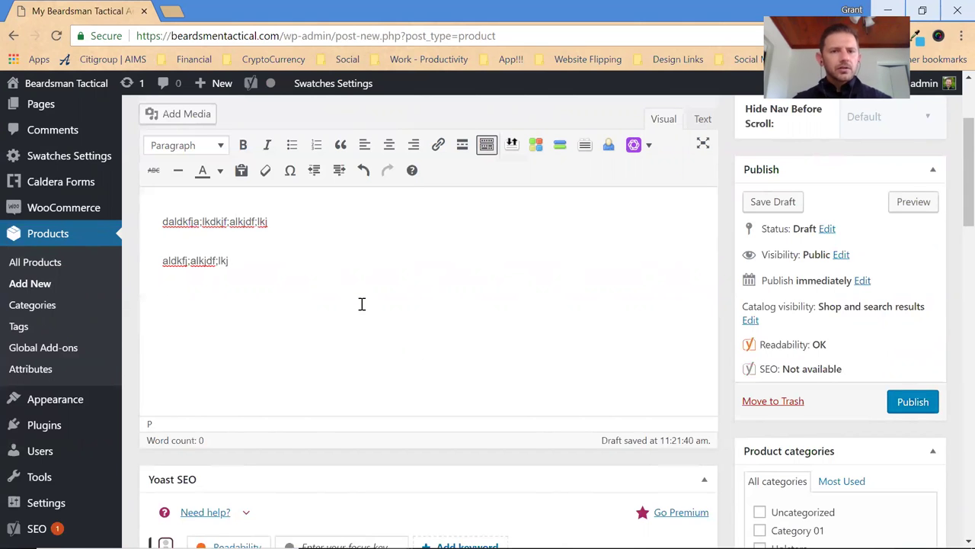
scroll(311, 300, up, 2)
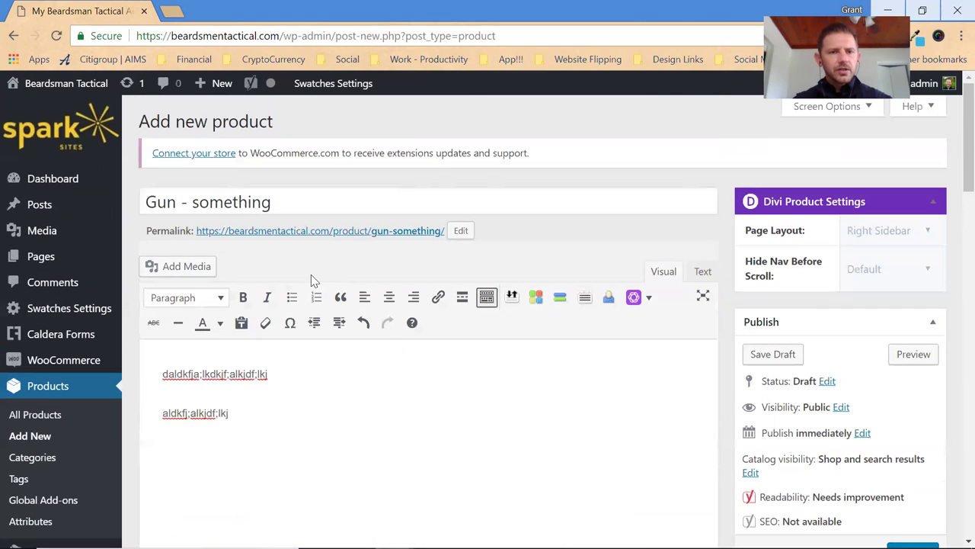
- Open the storefront homepage in a new browser tab and switch to it
right_click(66, 90)
click(87, 97)
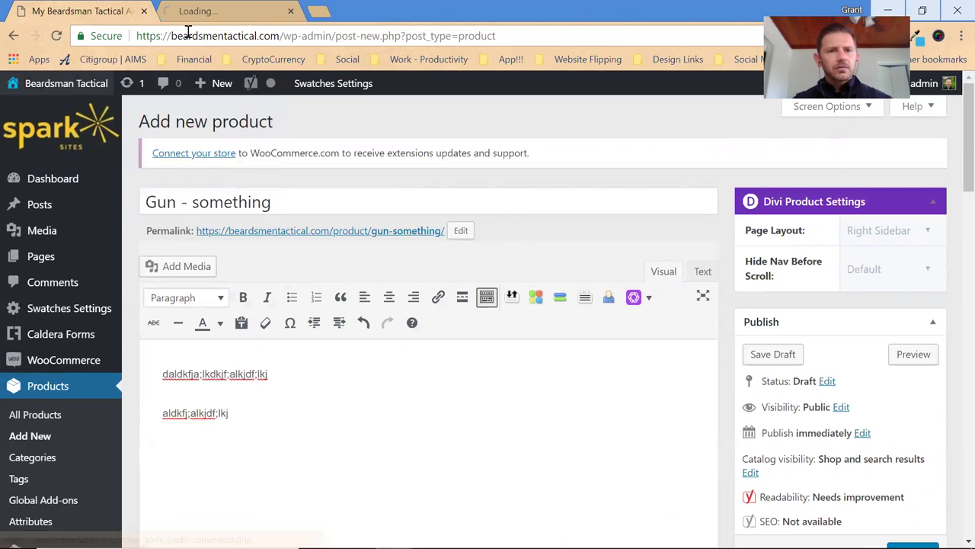
click(201, 11)
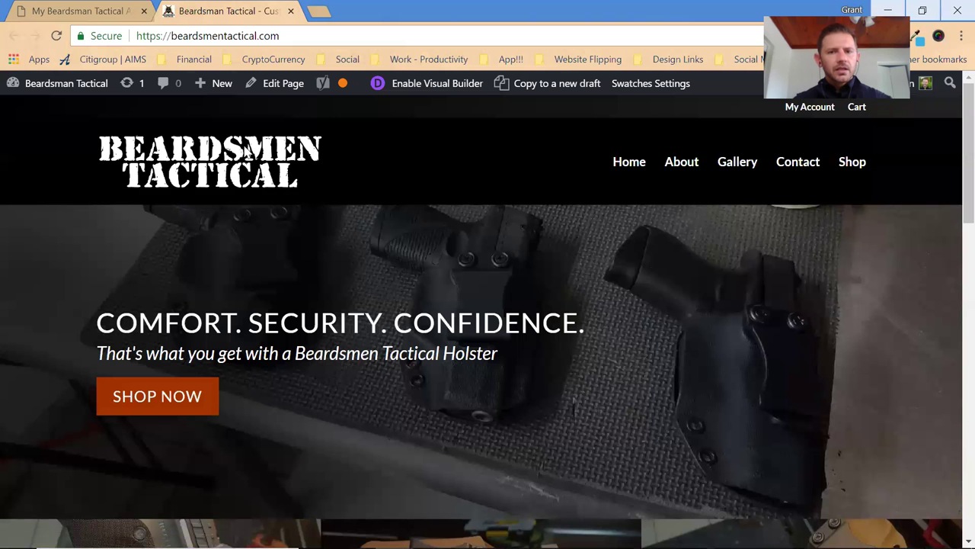
- Open the Glock 19 Holster product page and scroll to its description
scroll(211, 277, down, 5)
scroll(246, 263, down, 5)
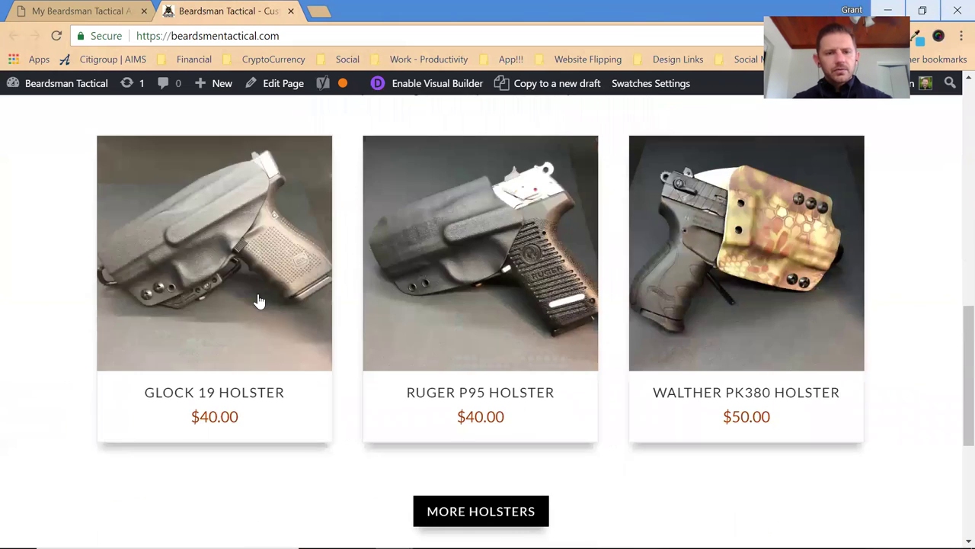
click(214, 252)
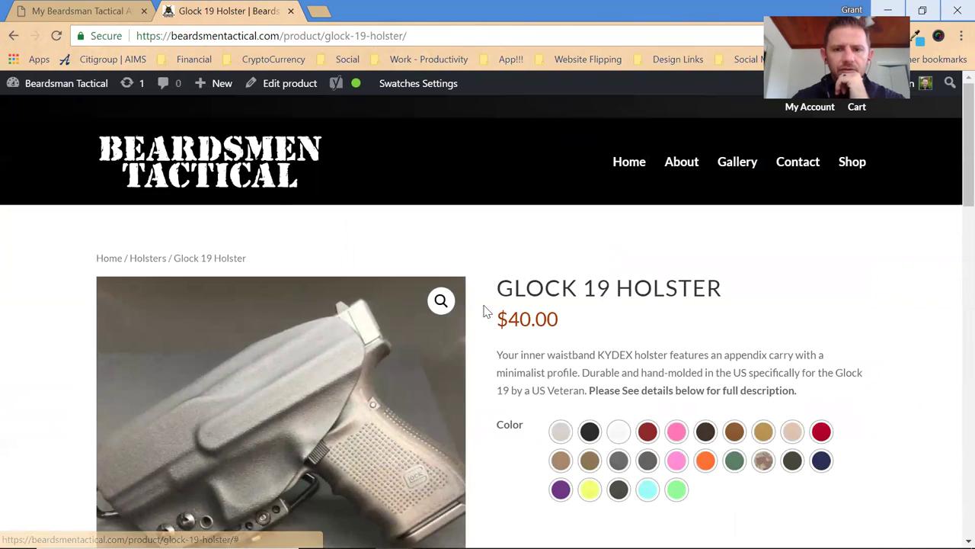
scroll(503, 305, down, 5)
scroll(519, 297, down, 3)
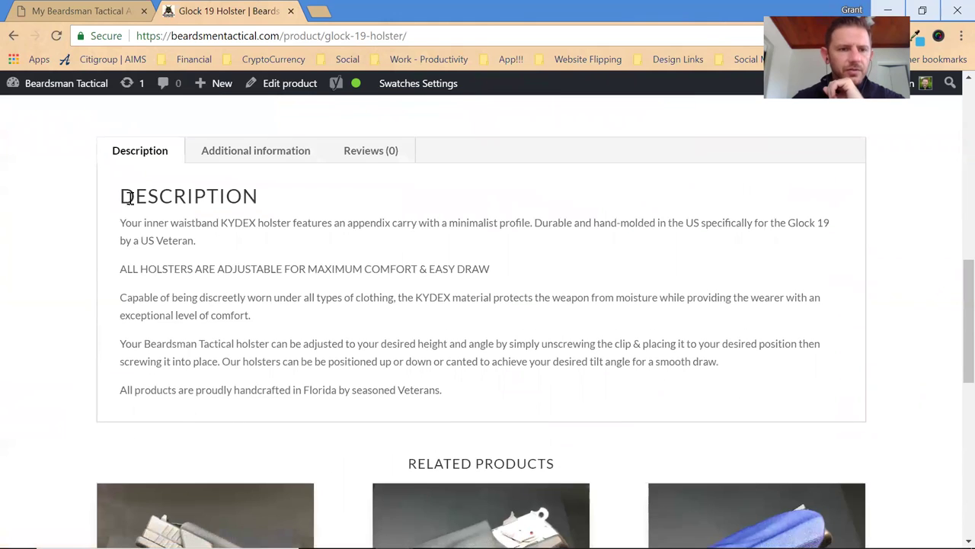
drag(128, 198, 525, 398)
click(526, 398)
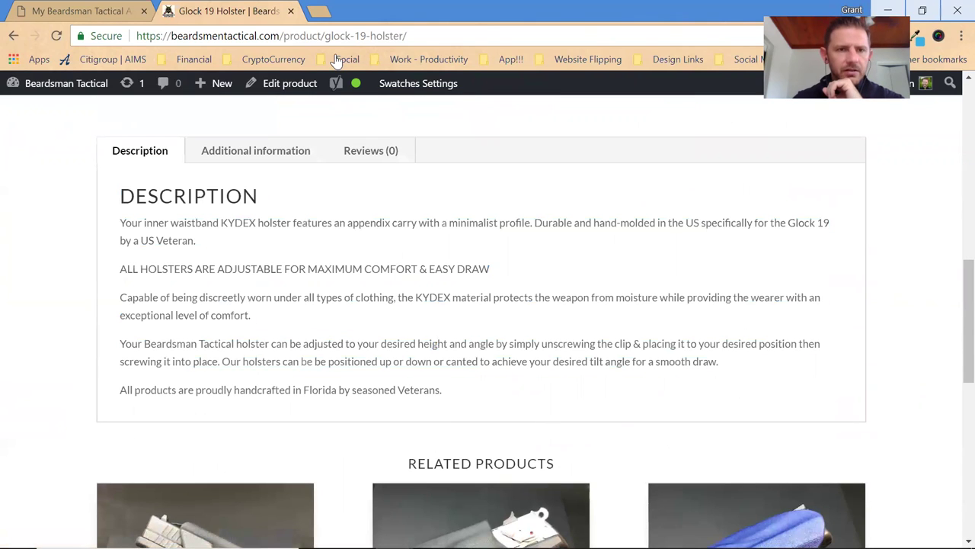
- Back in the draft, replace the placeholder description with 'Long Description'
key(ctrl+shift+Tab)
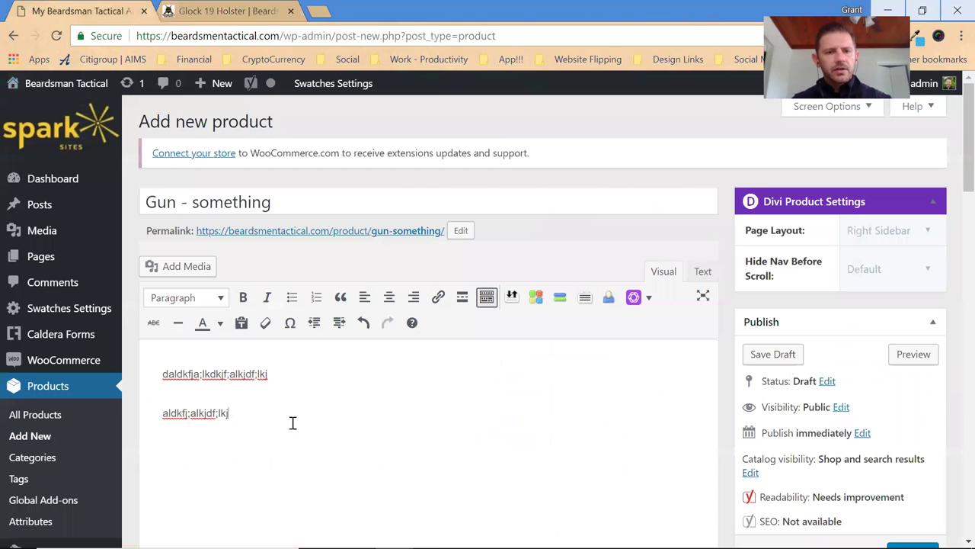
drag(292, 420, 159, 363)
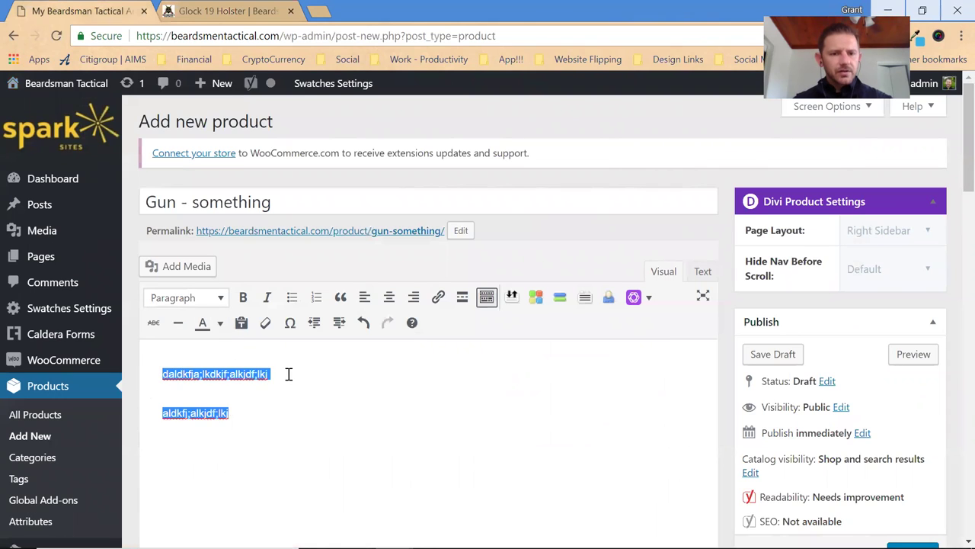
click(233, 370)
drag(233, 370, 270, 372)
drag(229, 412, 125, 348)
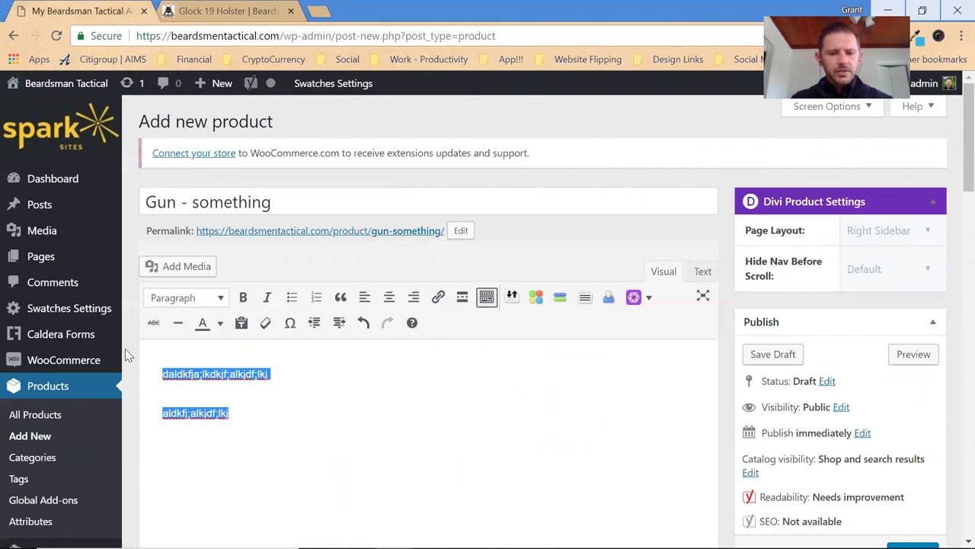
text(Long Description)
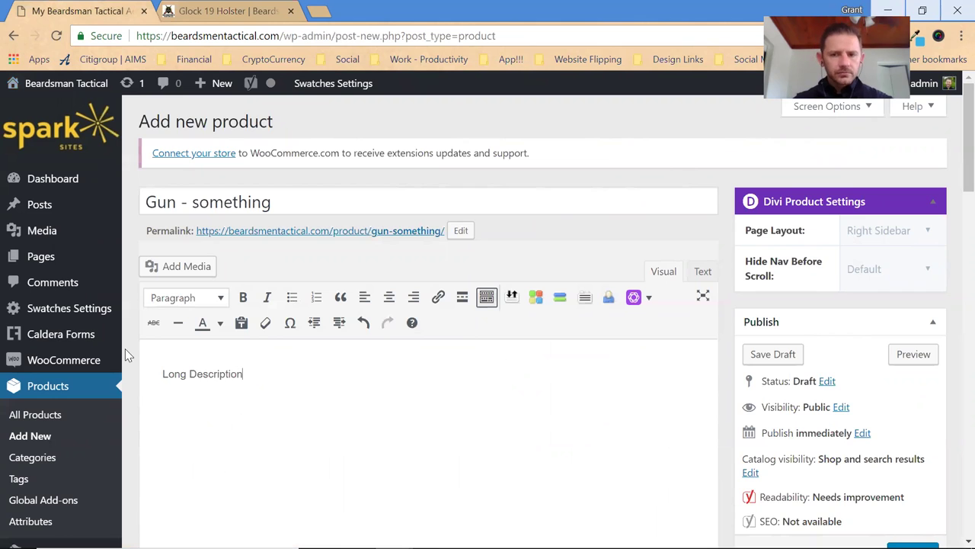
- Collapse Yoast SEO and view the Inventory settings, leaving the prices unset
scroll(271, 354, down, 5)
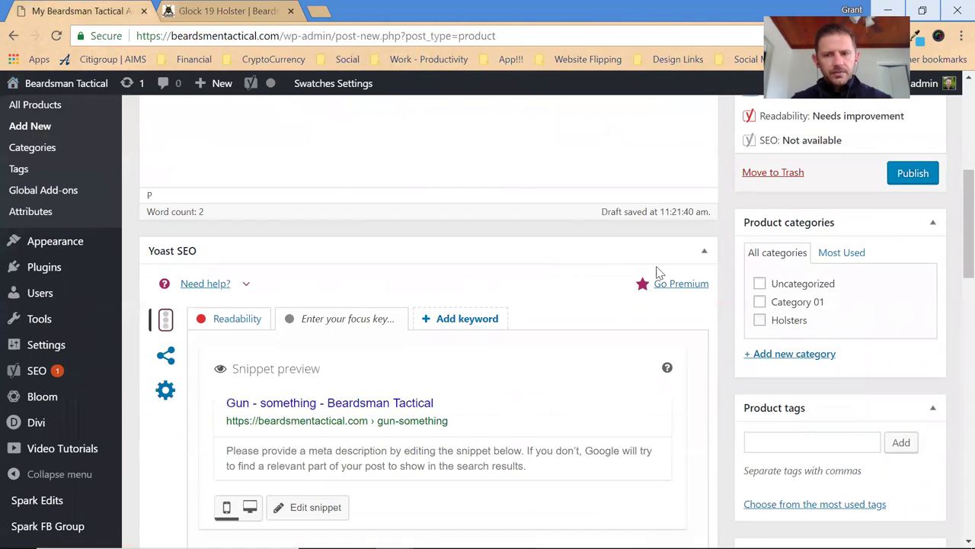
click(702, 253)
scroll(262, 298, down, 2)
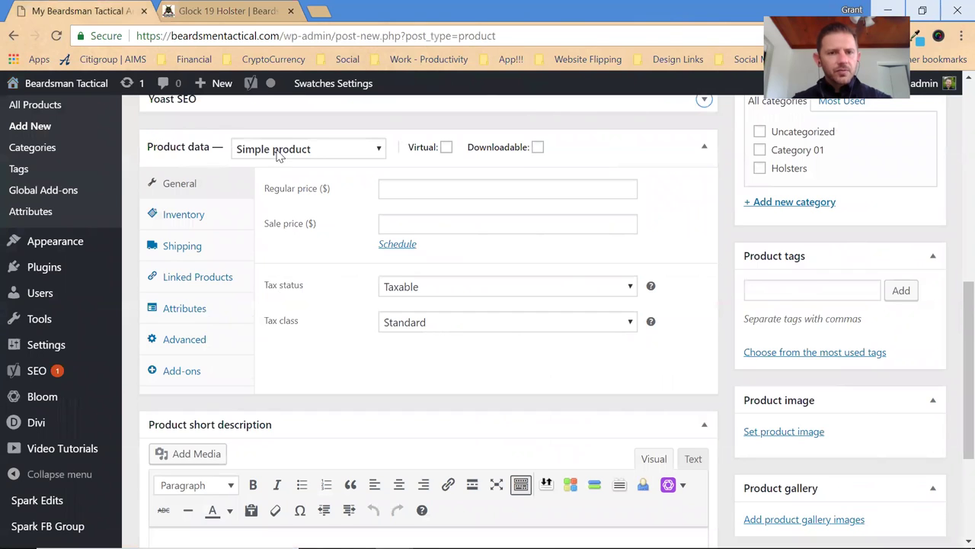
click(412, 191)
click(434, 222)
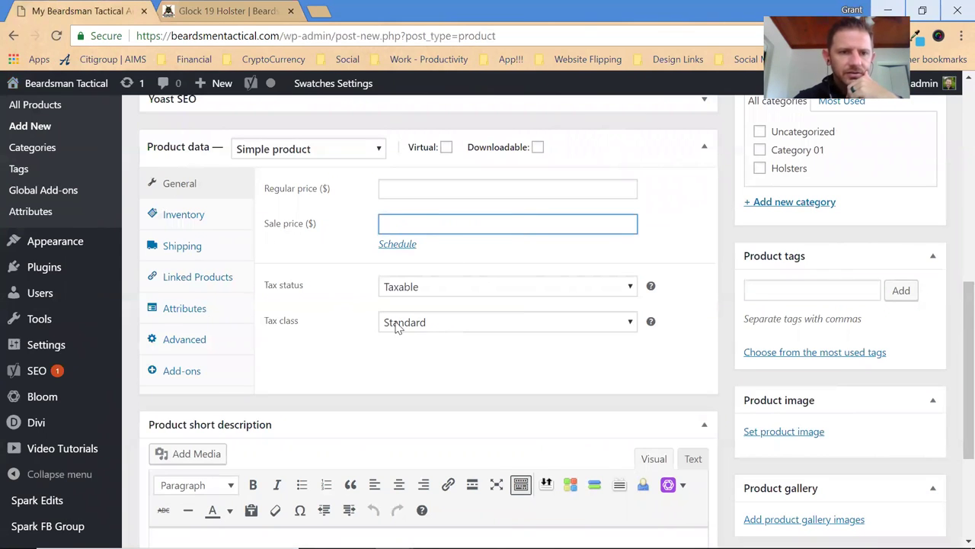
click(194, 217)
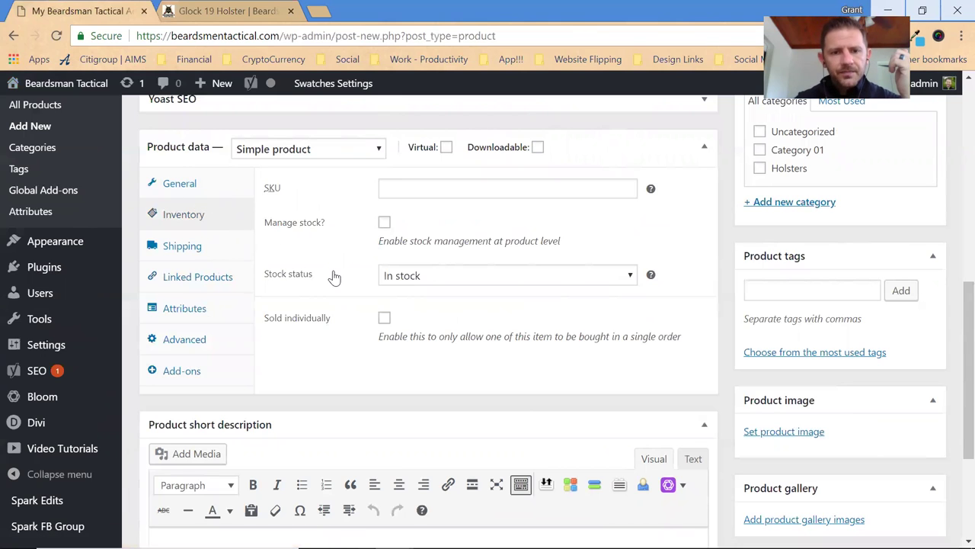
- Look through the Shipping and Linked Products tabs, leaving Upsells and Cross-sells empty
click(181, 247)
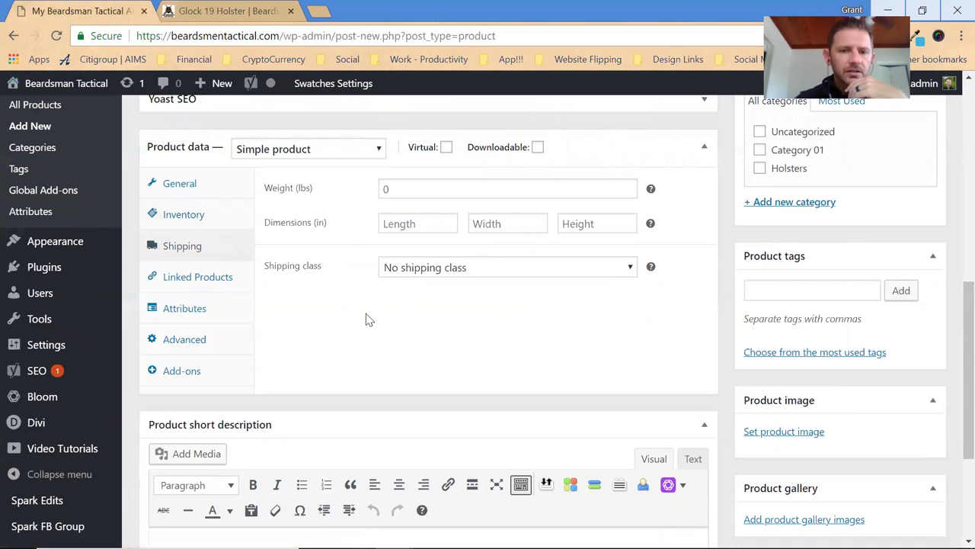
click(204, 281)
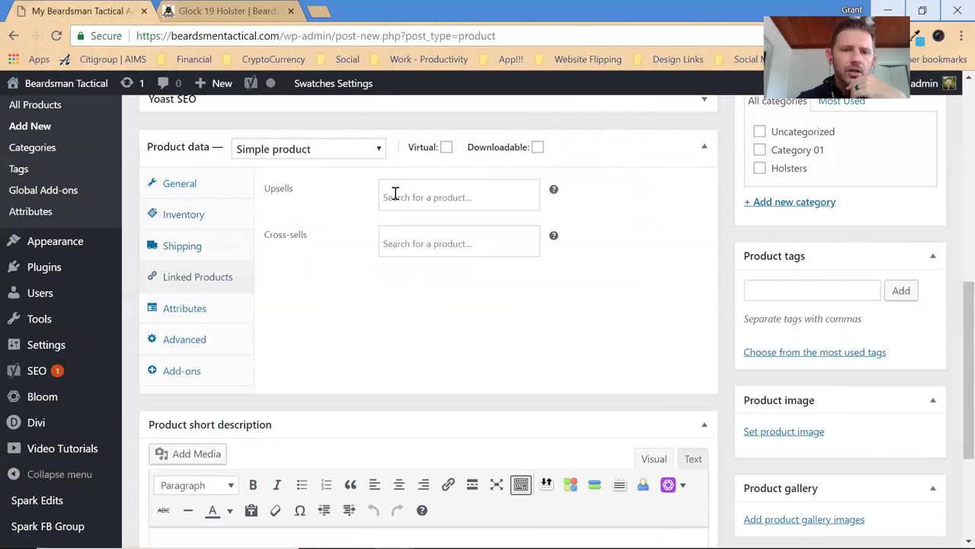
click(437, 201)
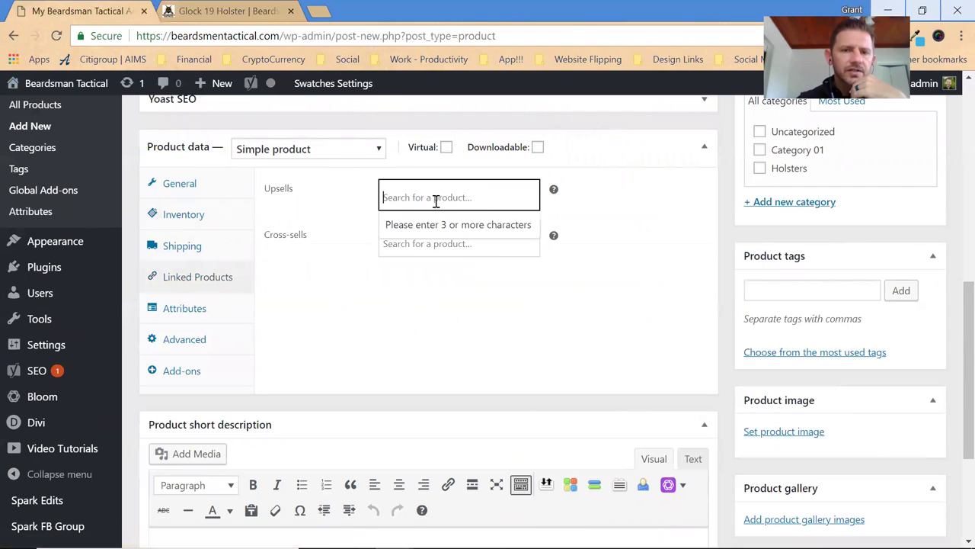
click(310, 284)
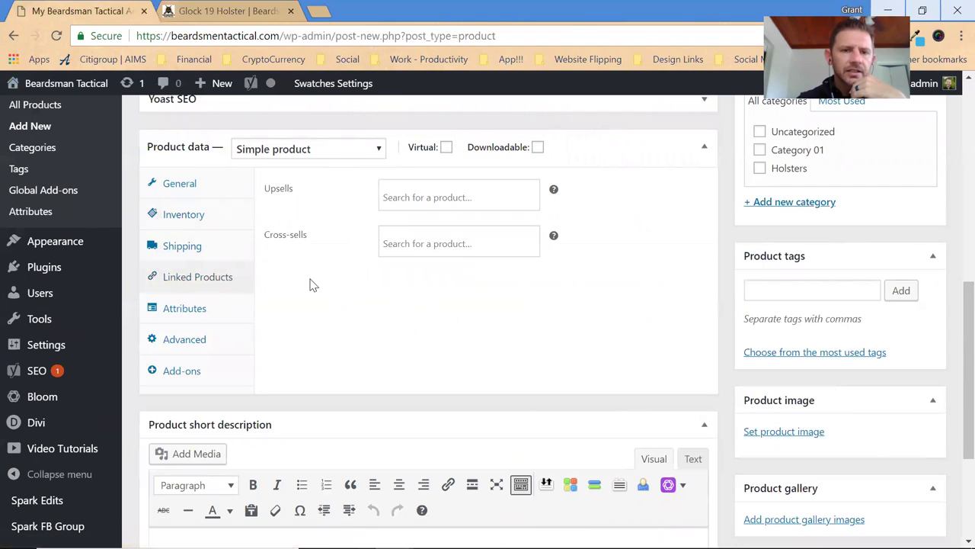
click(400, 192)
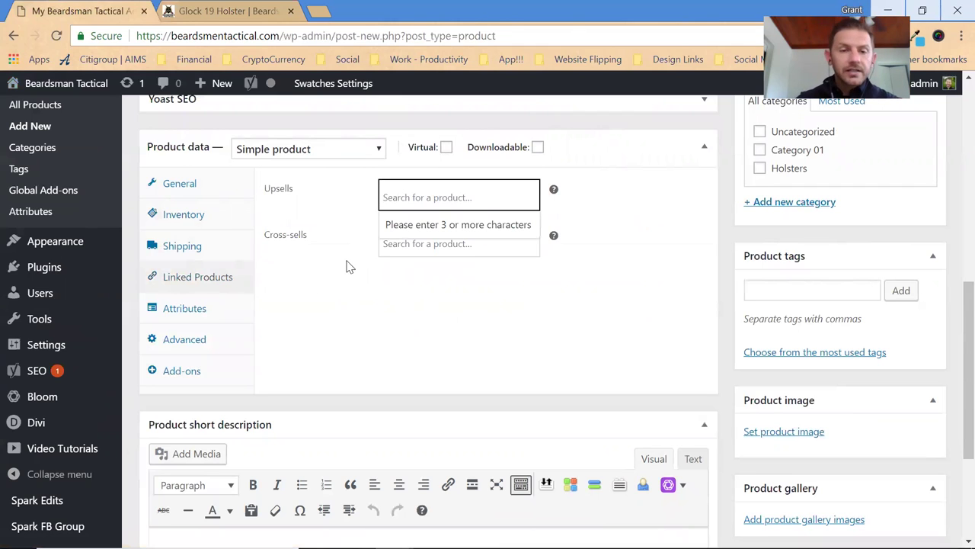
click(381, 283)
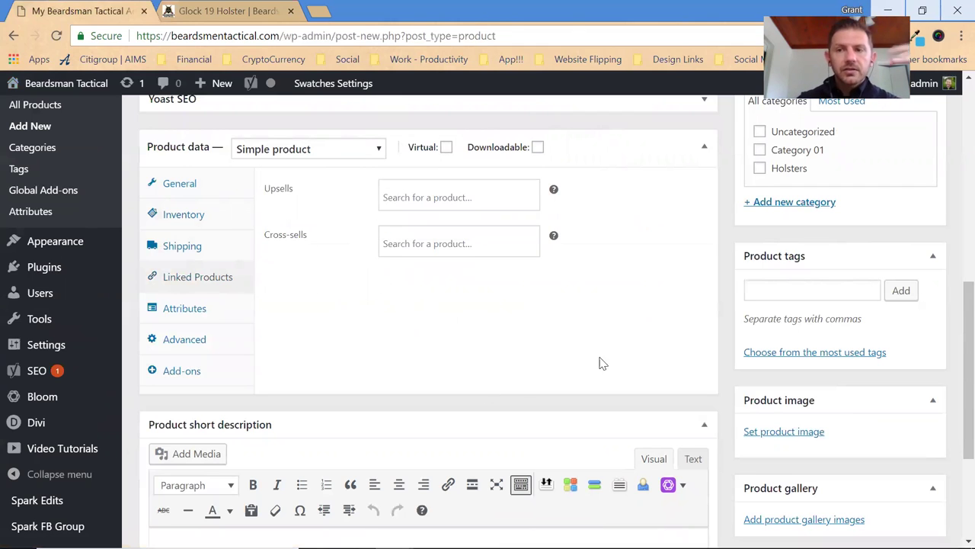
scroll(356, 275, down, 1)
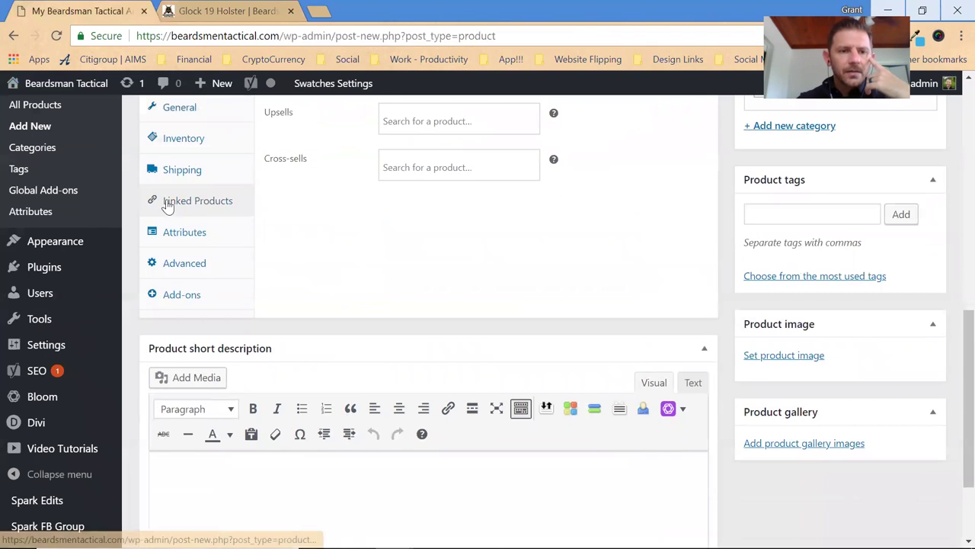
- Show the Attributes tab and browse the attribute list, adding no attributes such as Color
click(186, 232)
scroll(357, 260, up, 1)
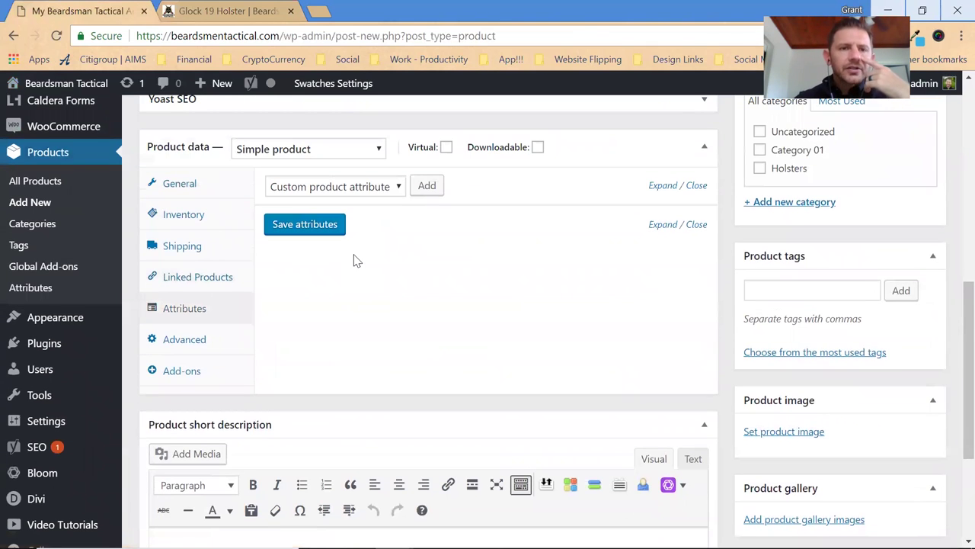
scroll(359, 271, up, 1)
click(359, 266)
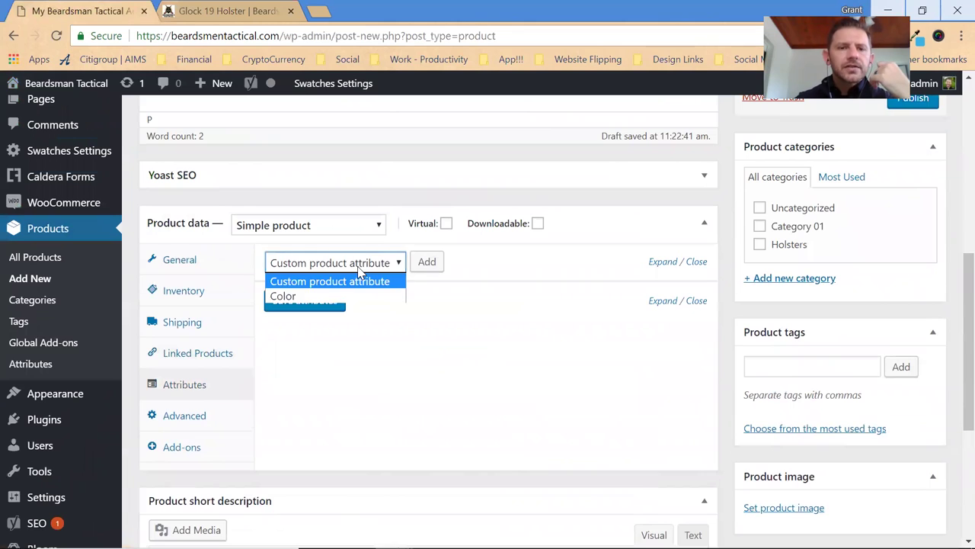
click(359, 268)
click(359, 266)
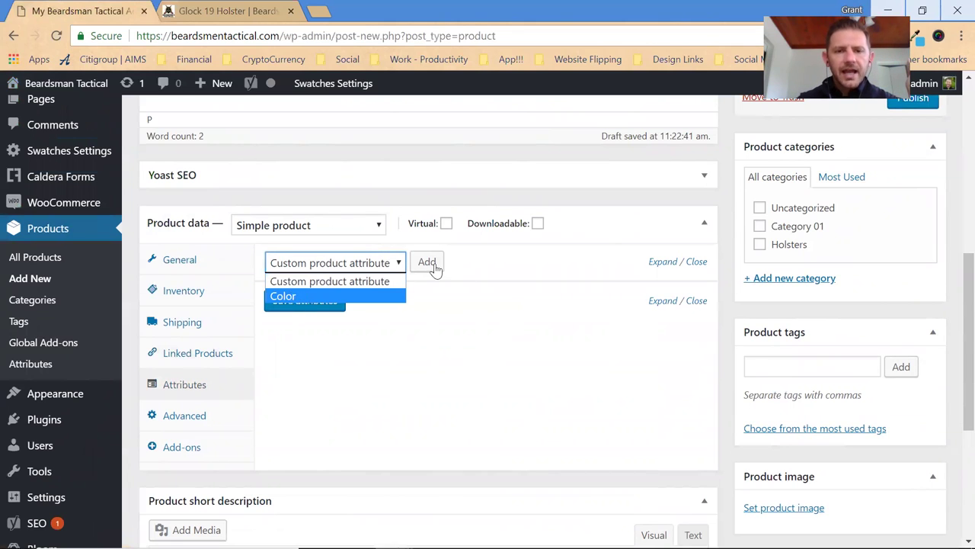
click(412, 381)
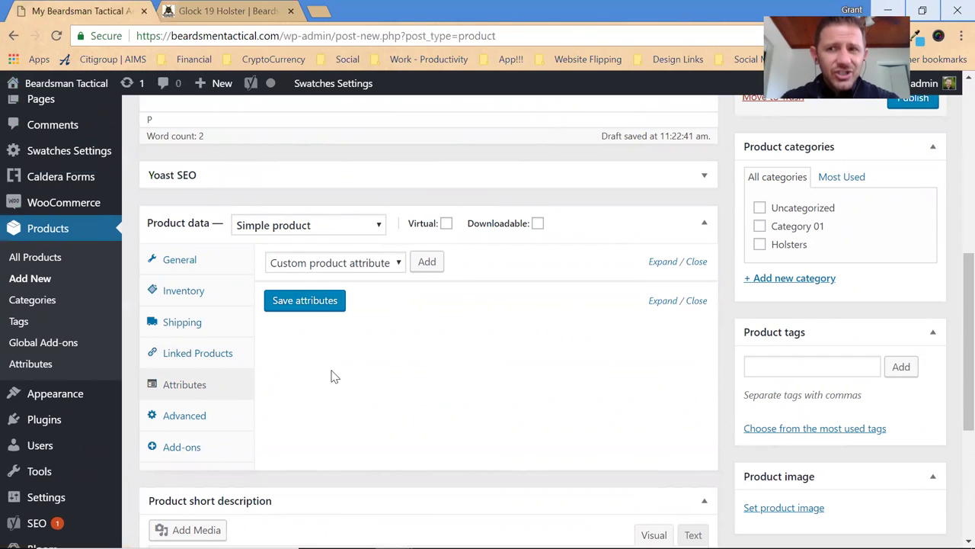
- Review the Advanced settings, leaving the purchase note blank and reviews enabled
click(207, 412)
scroll(296, 399, down, 1)
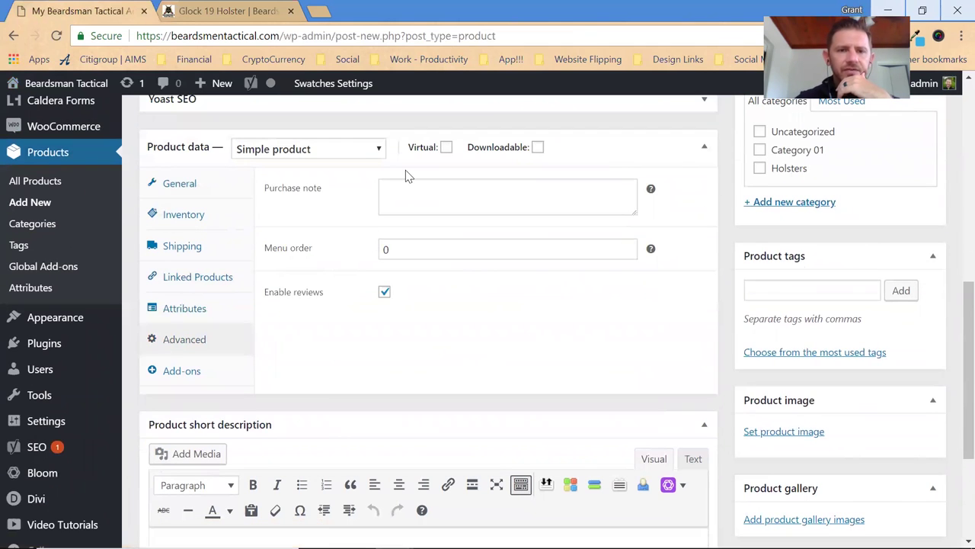
click(417, 202)
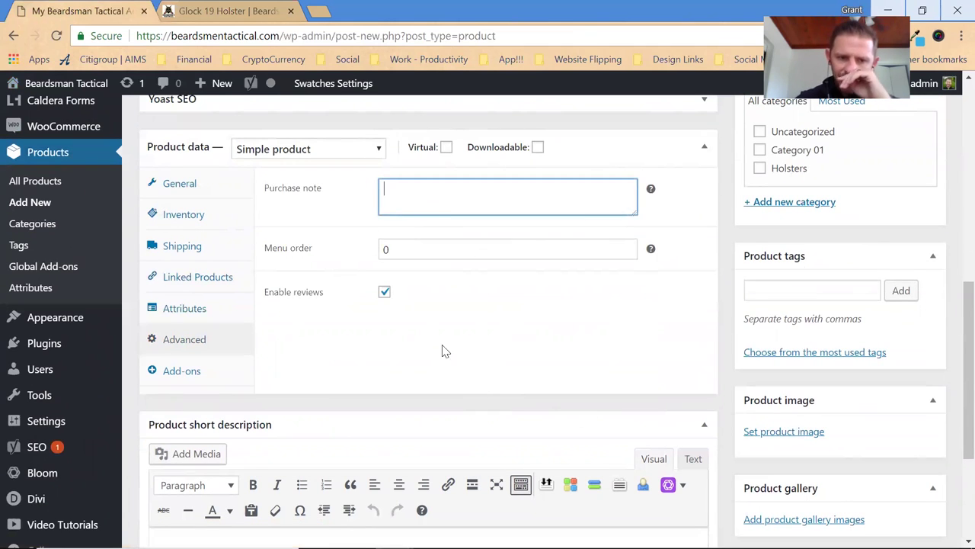
click(384, 292)
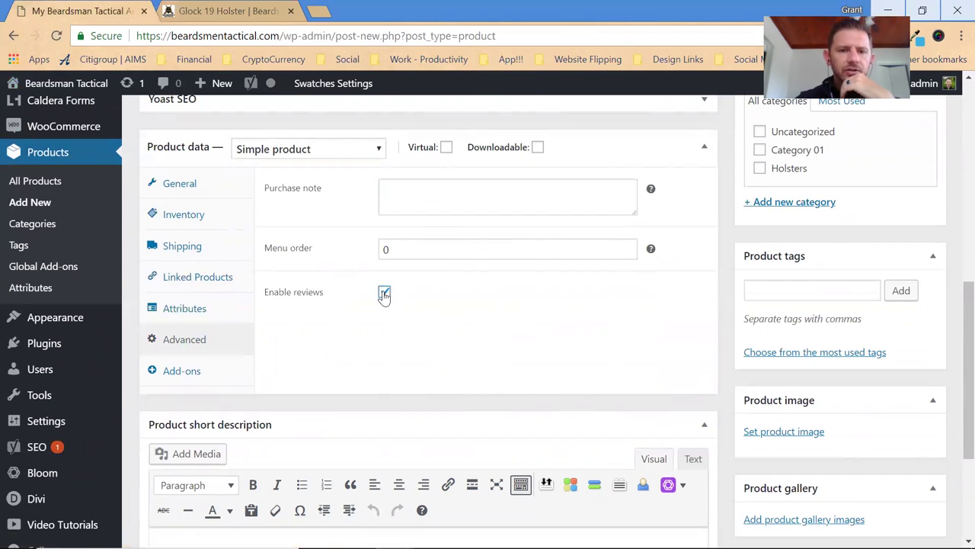
click(384, 292)
scroll(320, 336, down, 1)
- Switch to the Add-ons tab and read the Global Addon Exclusion explanation
click(201, 300)
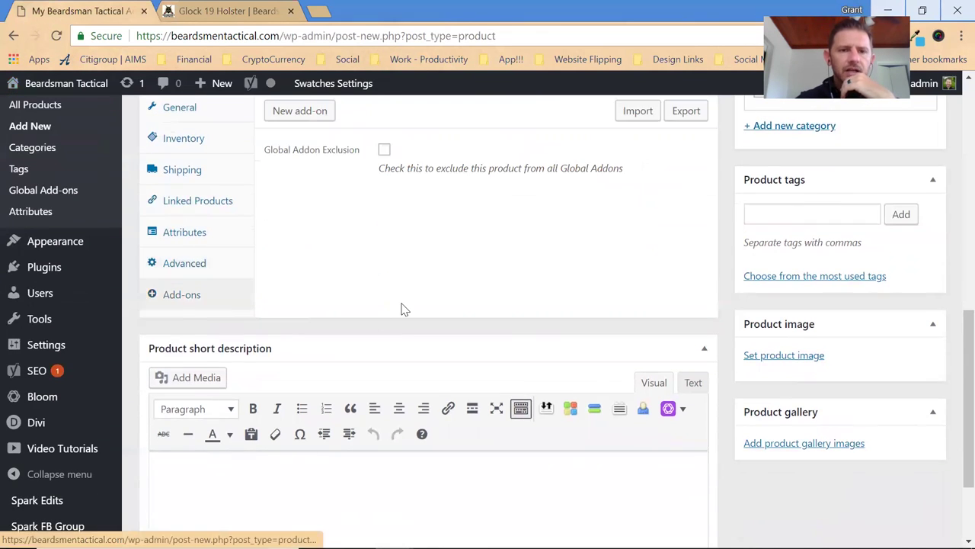
scroll(404, 307, up, 2)
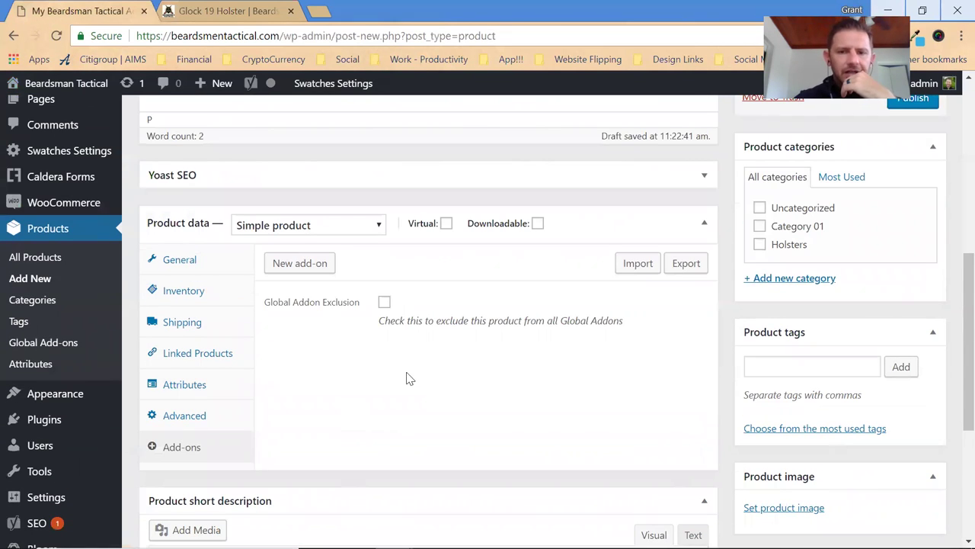
drag(632, 322, 368, 317)
click(386, 351)
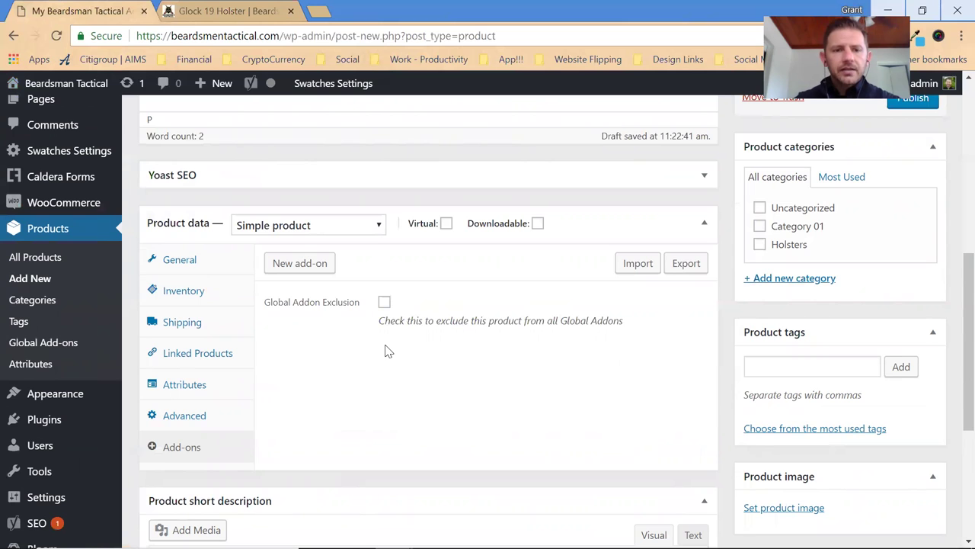
drag(261, 303, 348, 314)
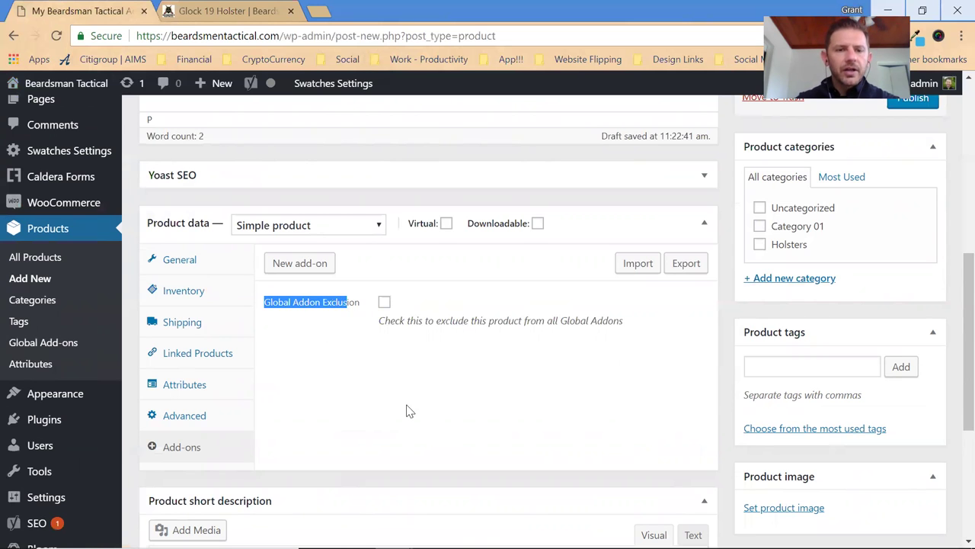
click(407, 407)
scroll(266, 235, up, 4)
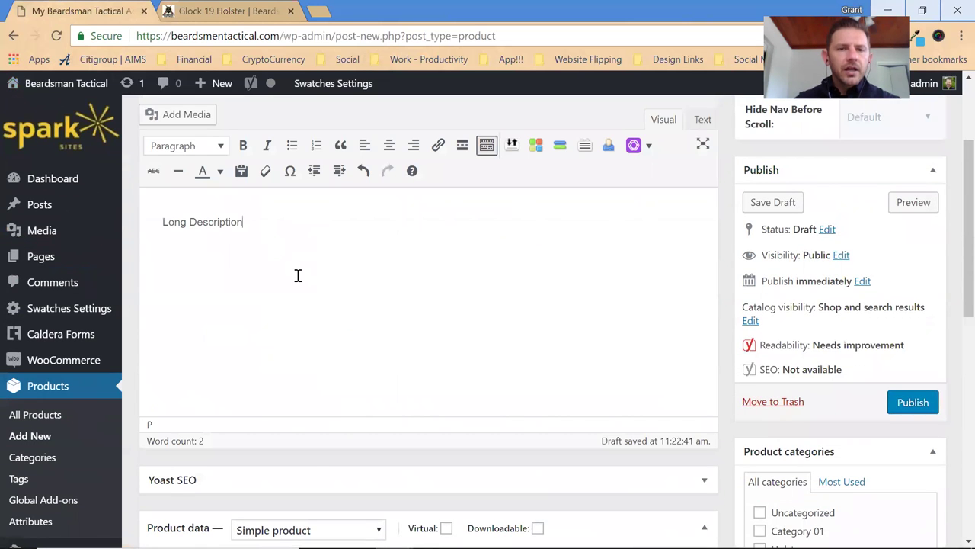
scroll(333, 333, up, 2)
scroll(338, 342, down, 7)
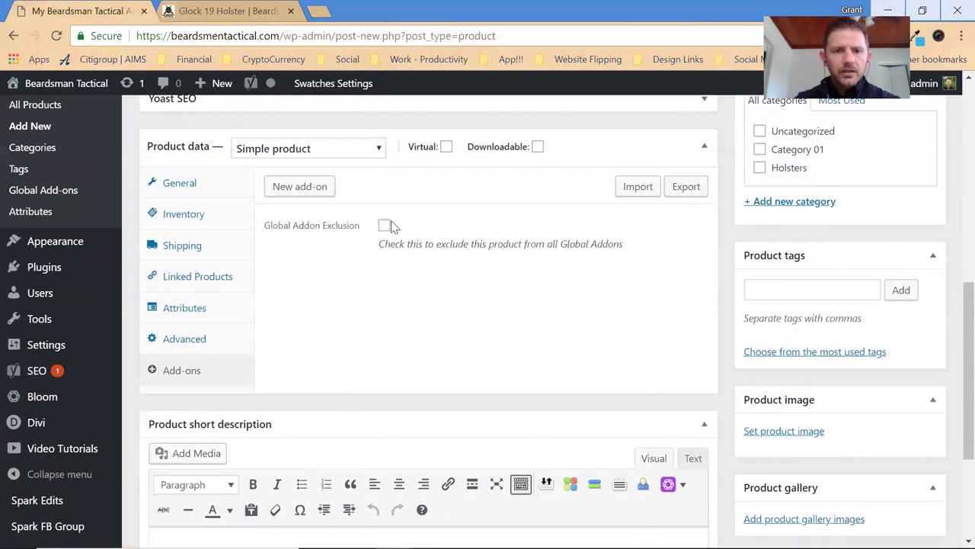
drag(625, 245, 294, 219)
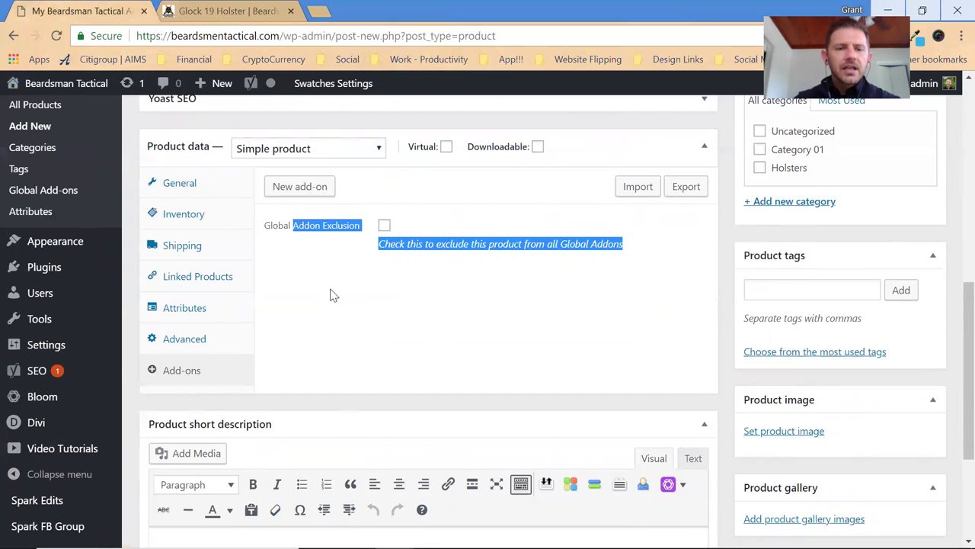
click(333, 295)
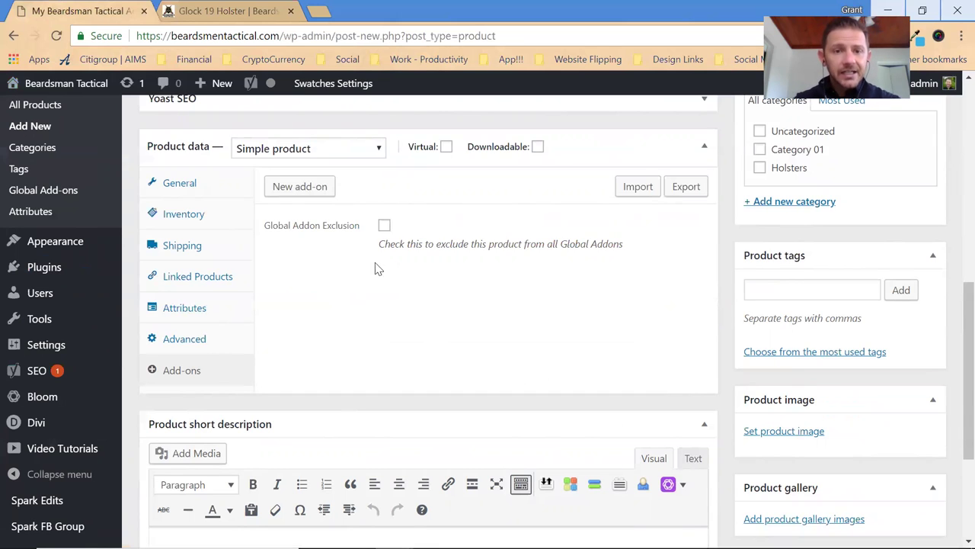
- Tick Global Addon Exclusion so no global add-ons apply to the product
click(385, 227)
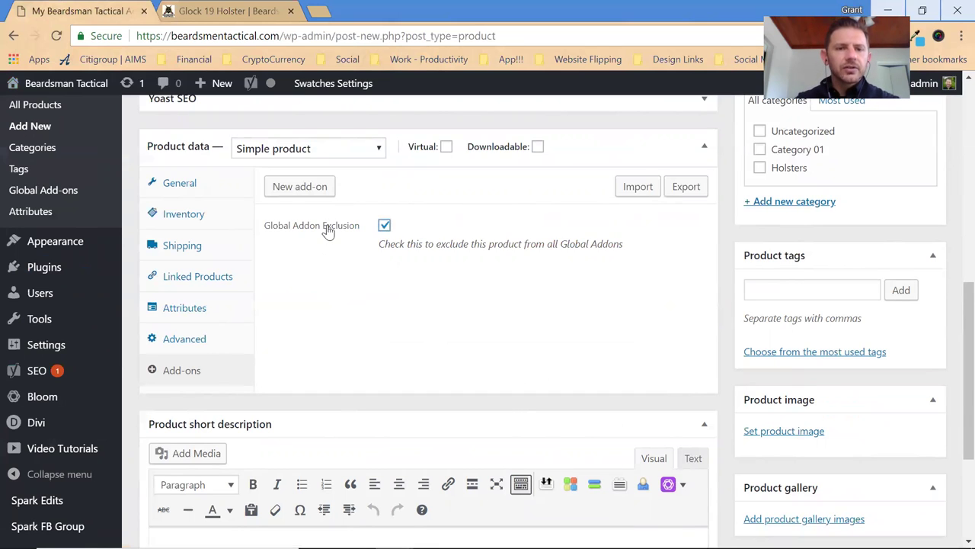
double_click(328, 227)
click(328, 227)
click(384, 226)
click(381, 263)
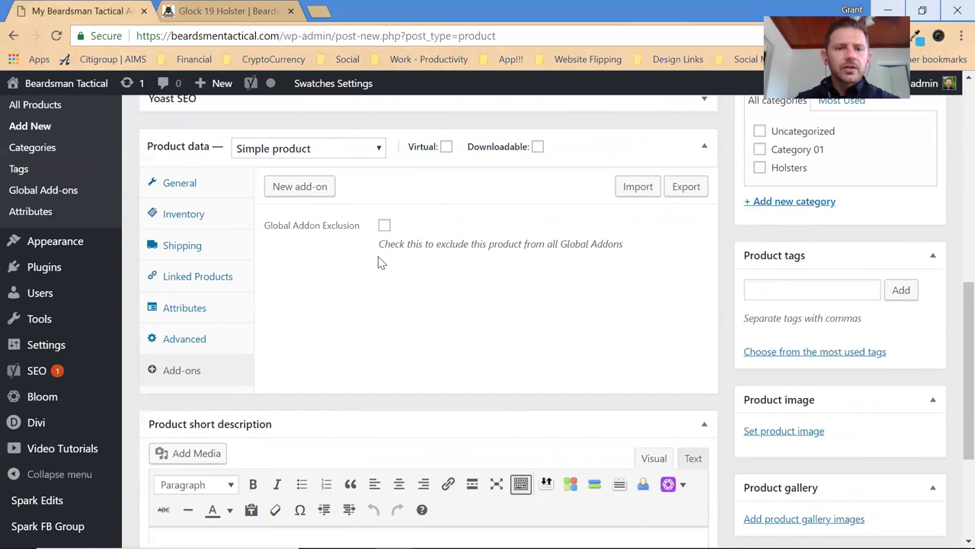
click(384, 225)
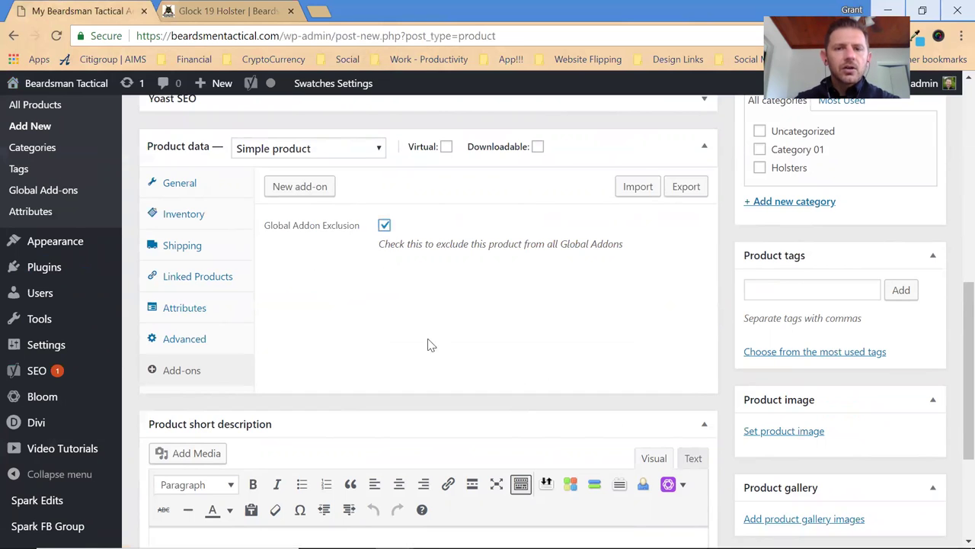
- Check the Glock 19 Holster page's short description for reference
scroll(424, 320, down, 2)
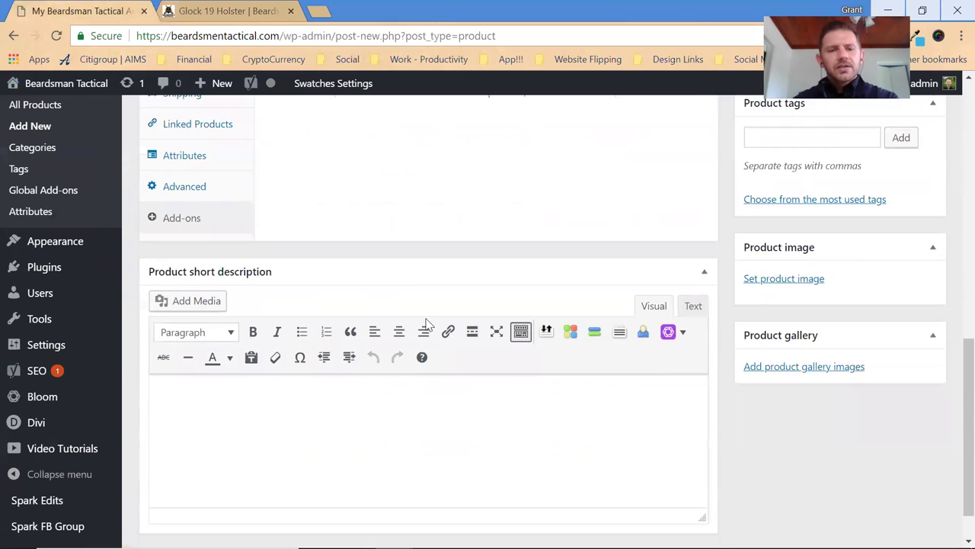
scroll(429, 427, down, 1)
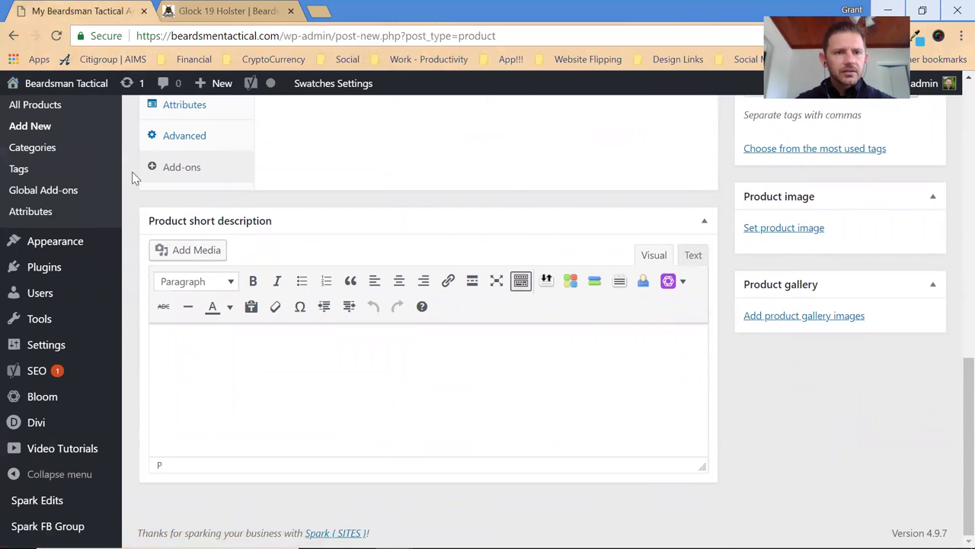
click(206, 9)
scroll(333, 374, up, 4)
scroll(333, 374, up, 3)
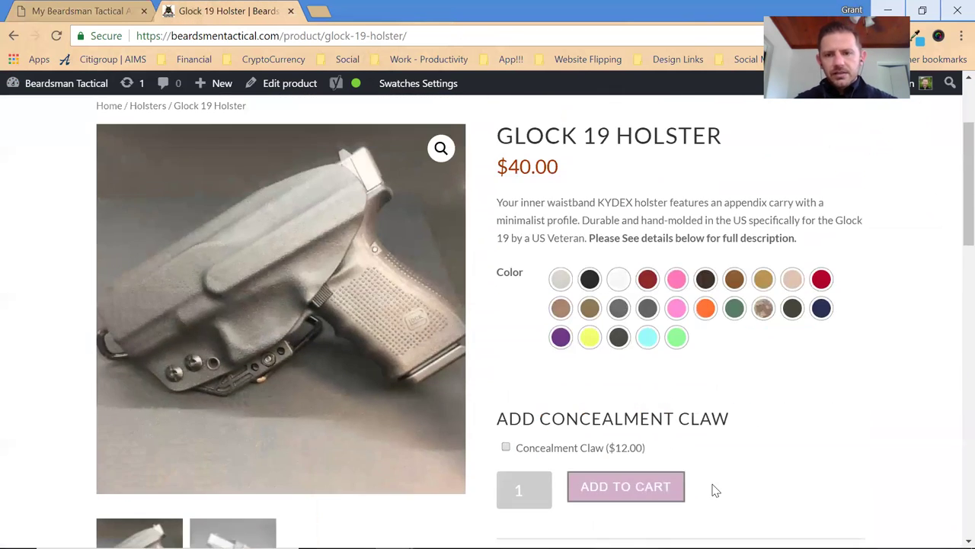
scroll(807, 313, up, 1)
drag(797, 314, 488, 279)
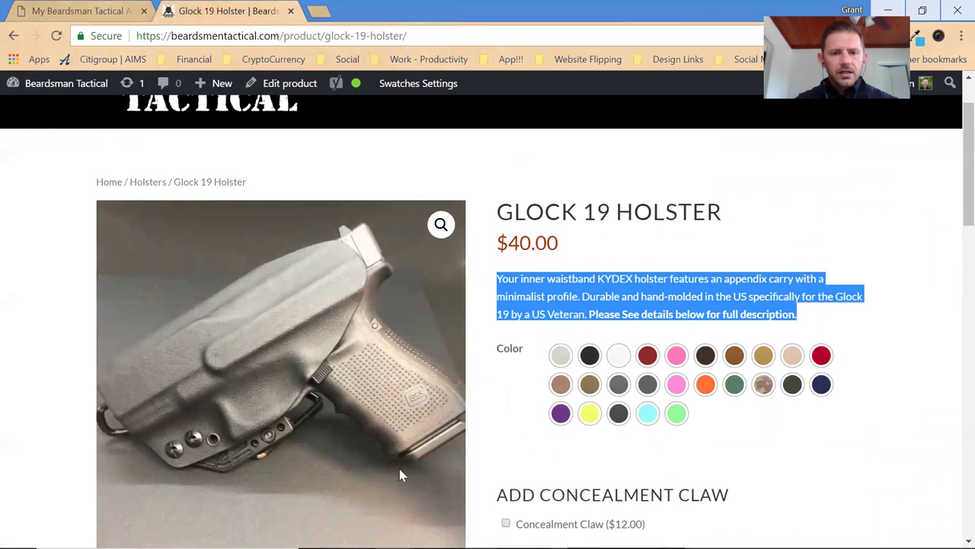
- Return to the Gun - something editor and scroll back to the top
key(ctrl+Page_Up)
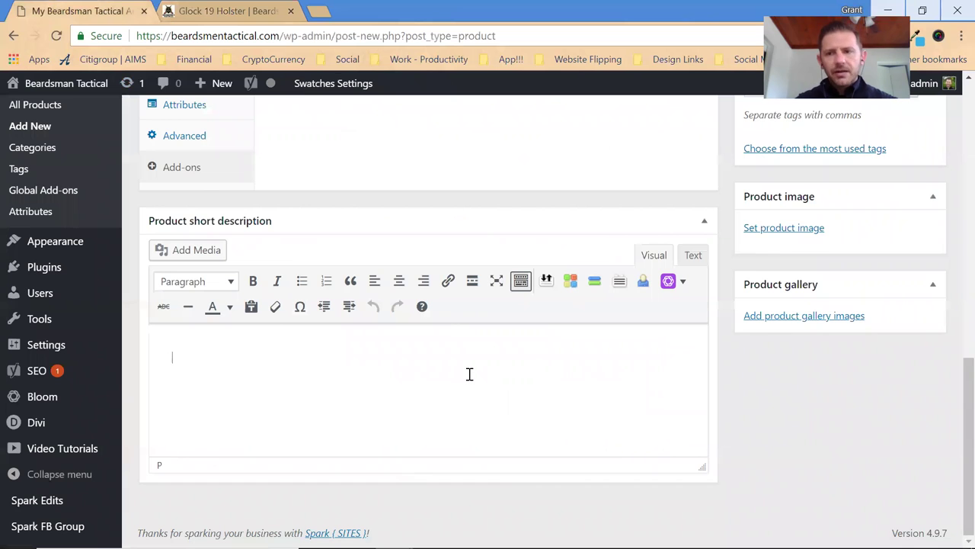
scroll(915, 461, up, 3)
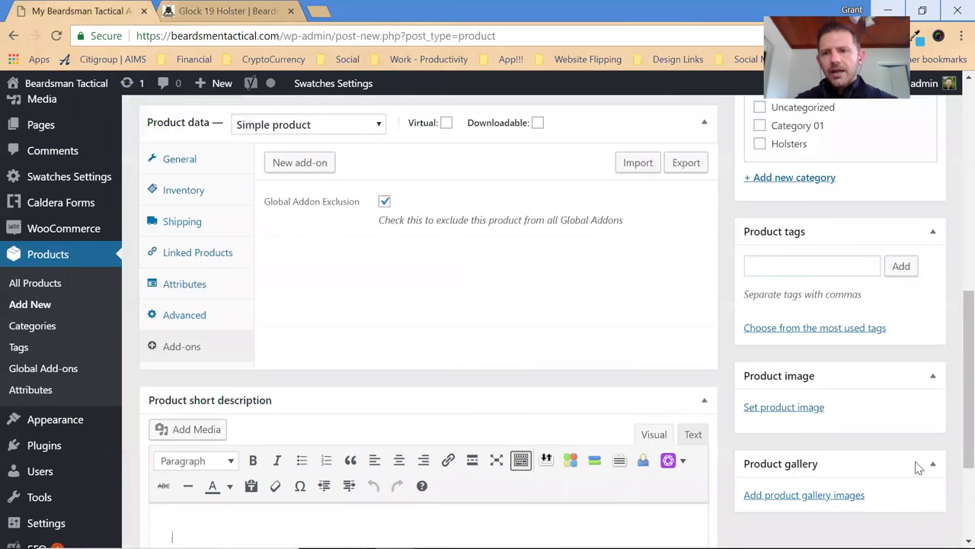
scroll(918, 467, up, 5)
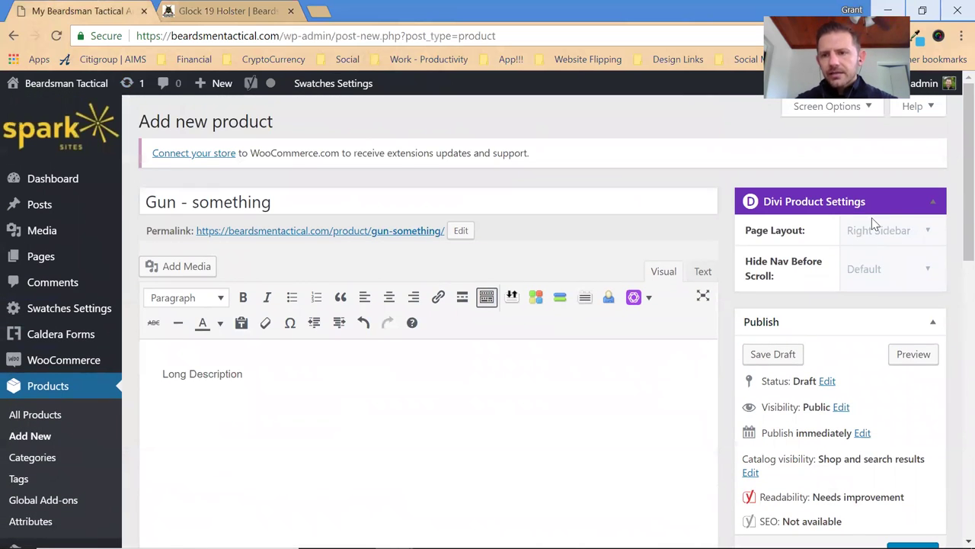
- Save the product as a draft and take it out of the Uncategorized category
click(935, 202)
scroll(873, 258, down, 1)
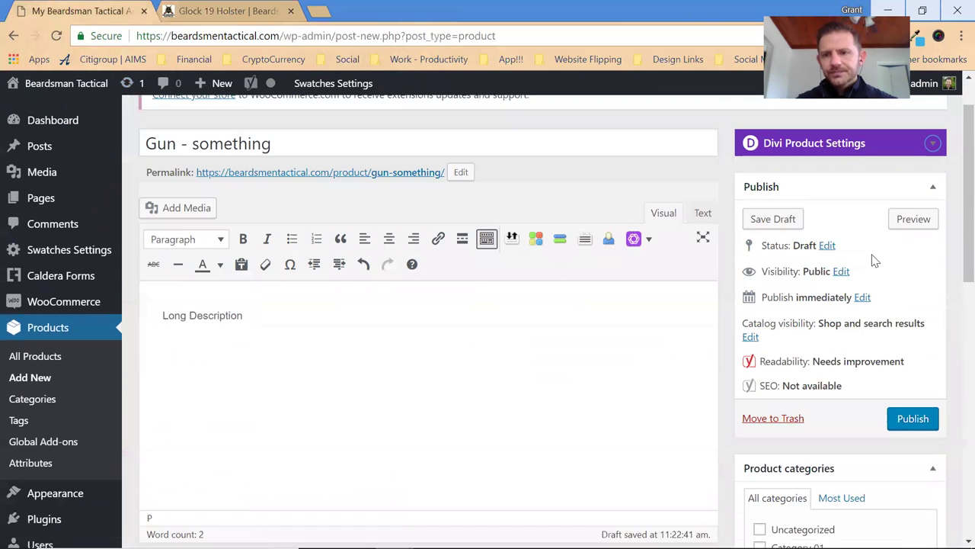
click(777, 206)
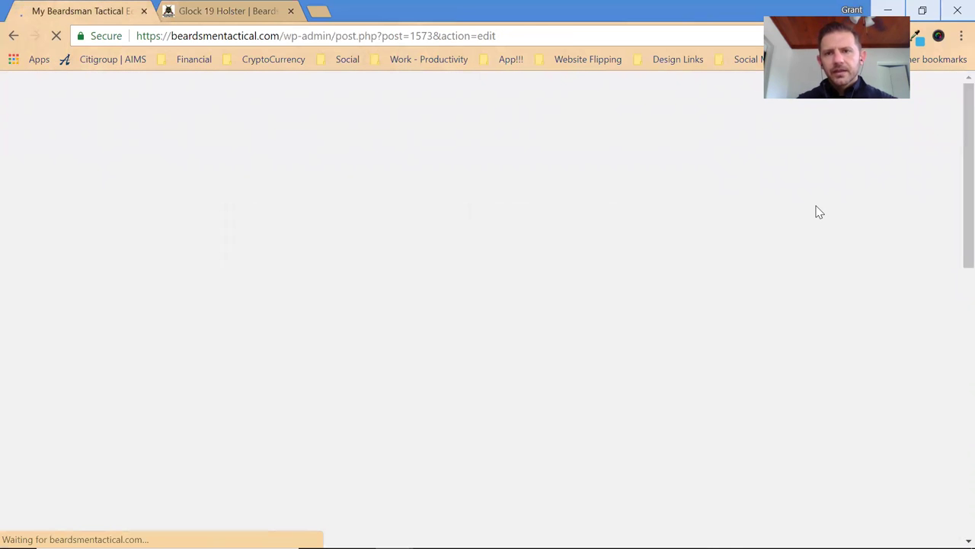
scroll(812, 317, down, 3)
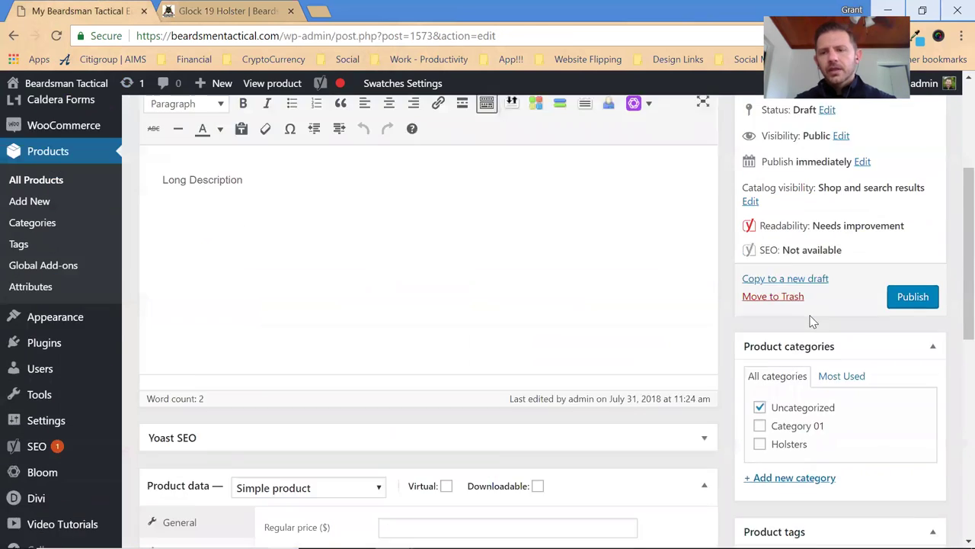
scroll(812, 322, down, 1)
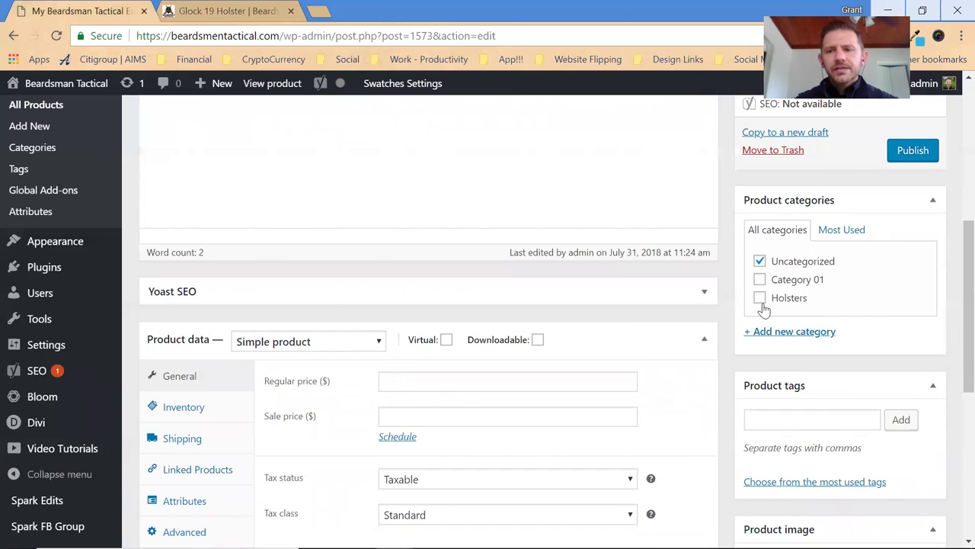
click(760, 262)
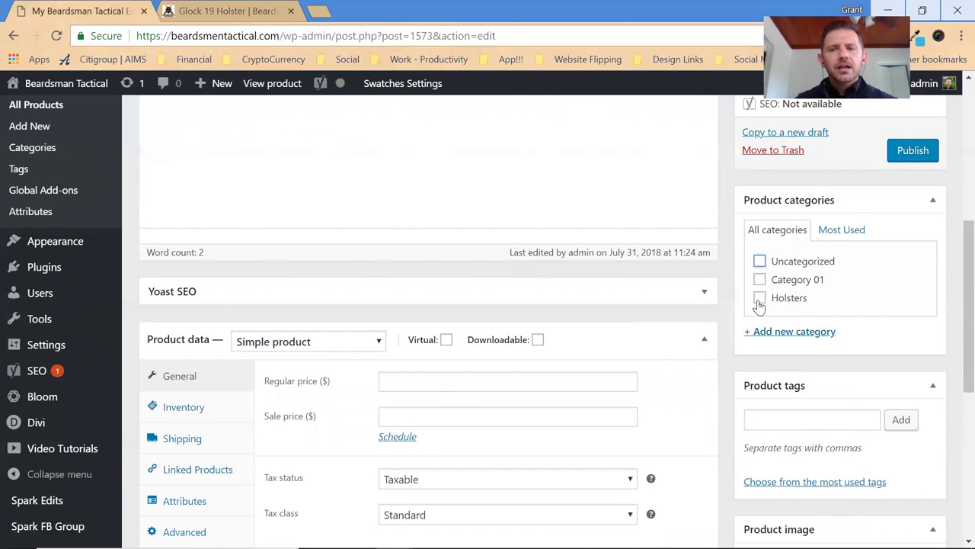
click(759, 299)
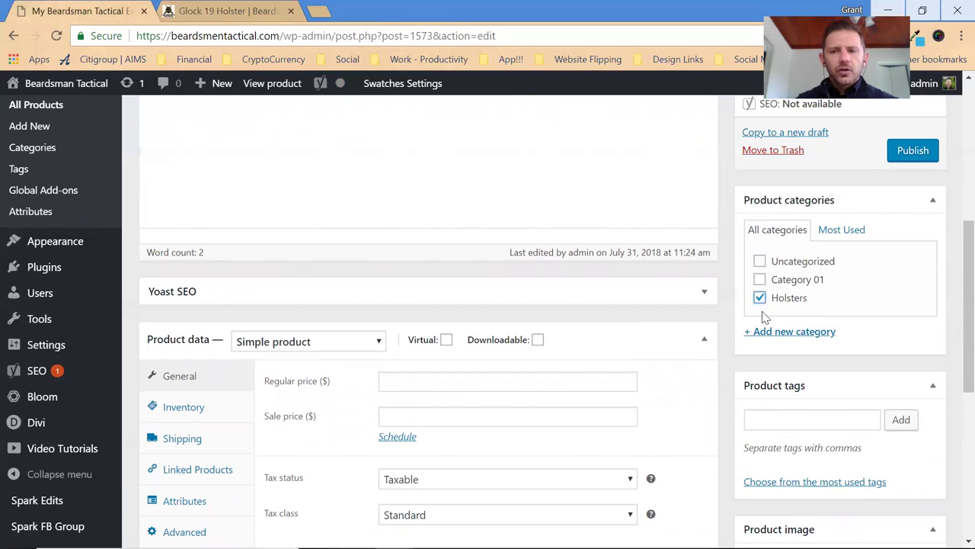
click(760, 299)
- Add new categories Gun, Hunting Rifle (parent Gun) and Hunting Equipment
click(774, 330)
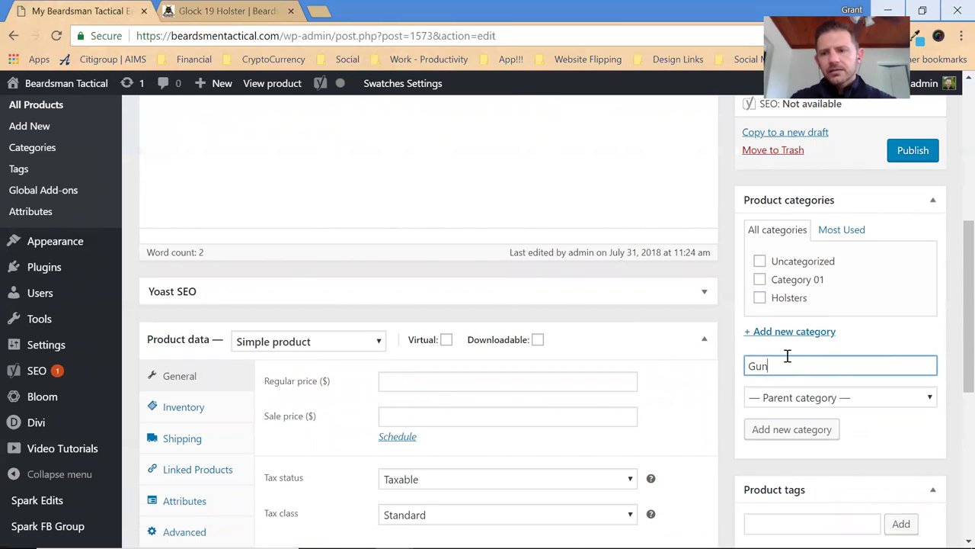
click(806, 430)
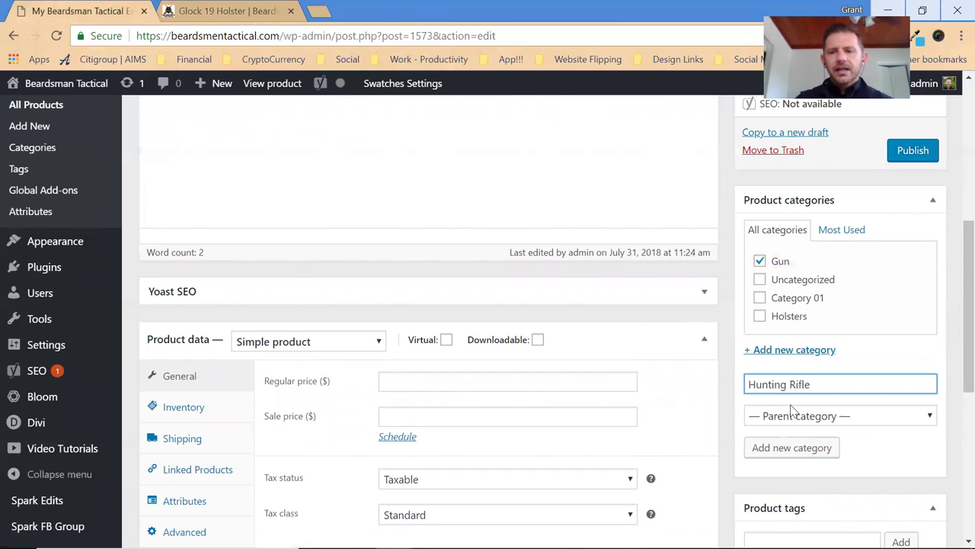
click(793, 411)
click(779, 478)
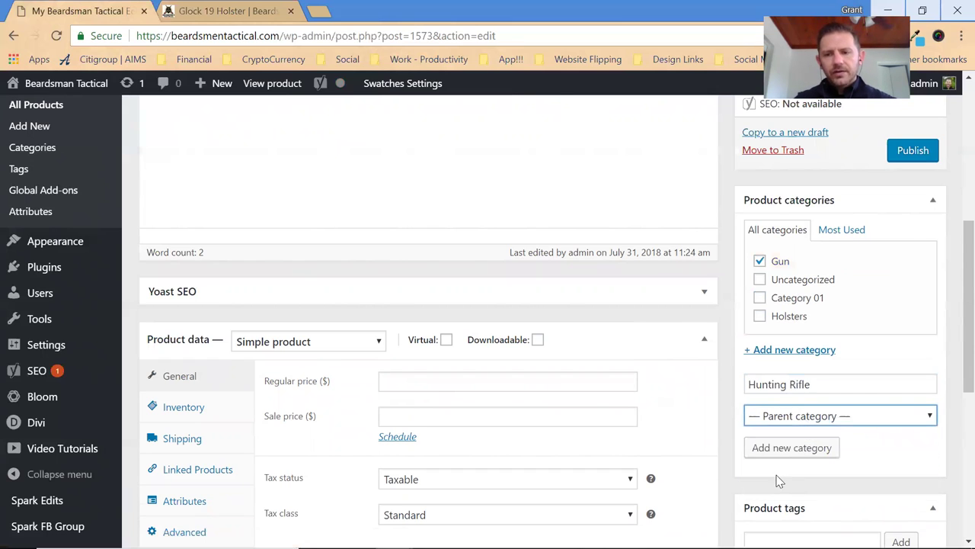
click(785, 449)
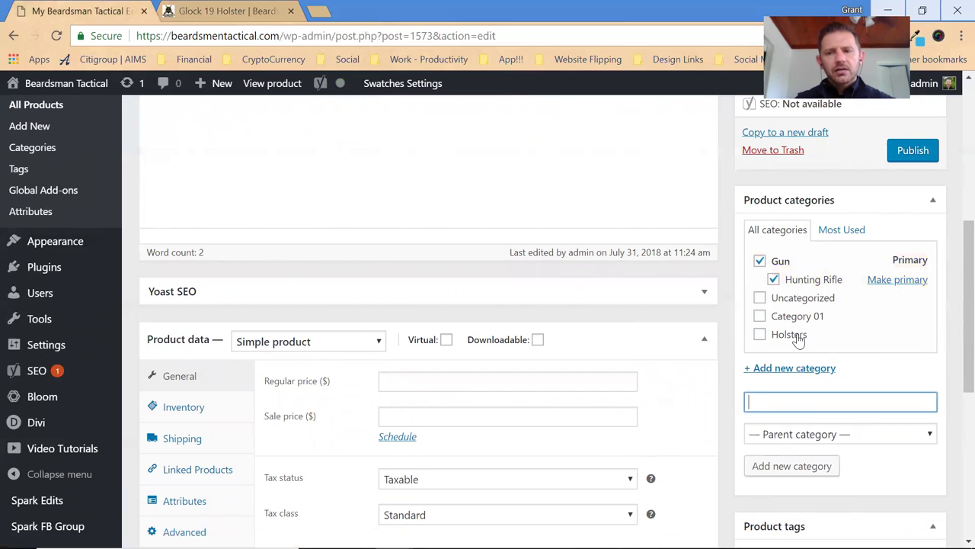
scroll(762, 288, down, 1)
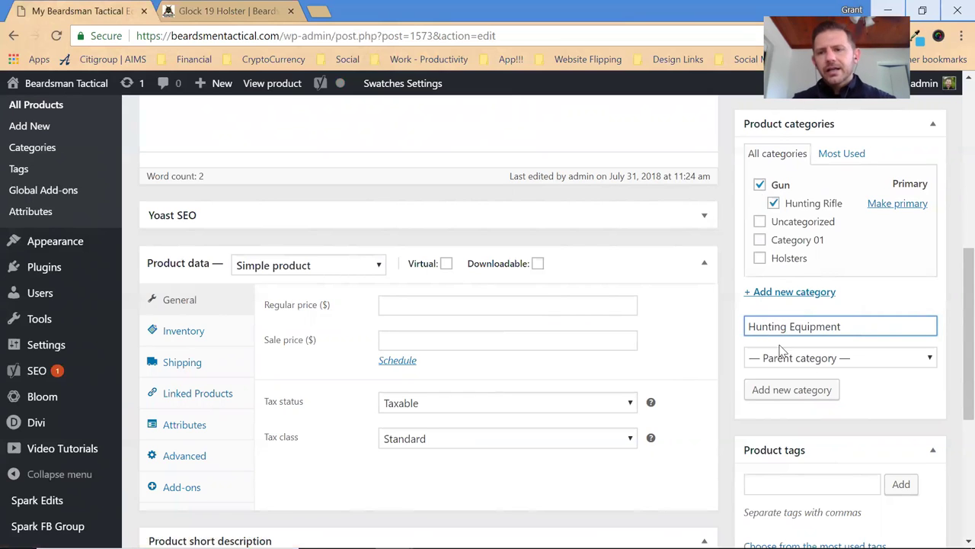
click(802, 389)
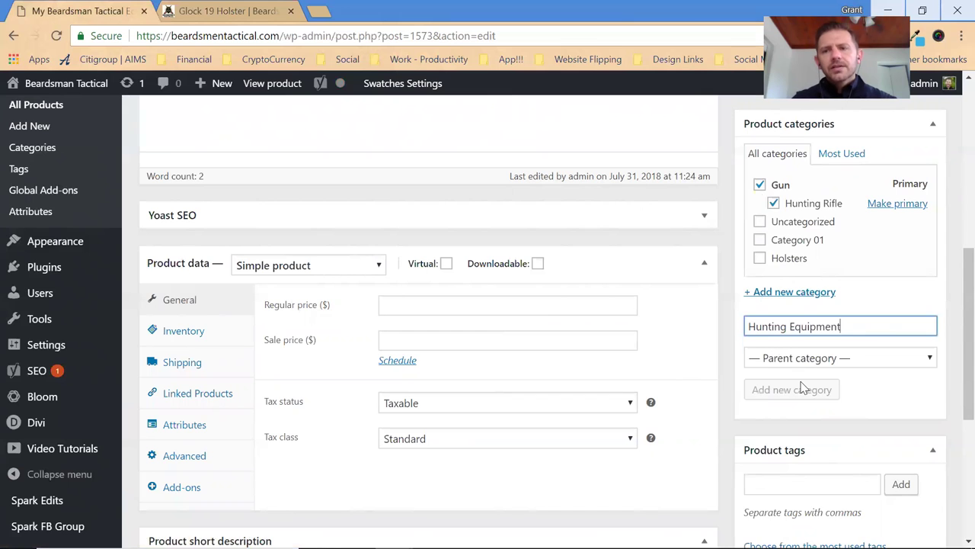
scroll(771, 298, down, 2)
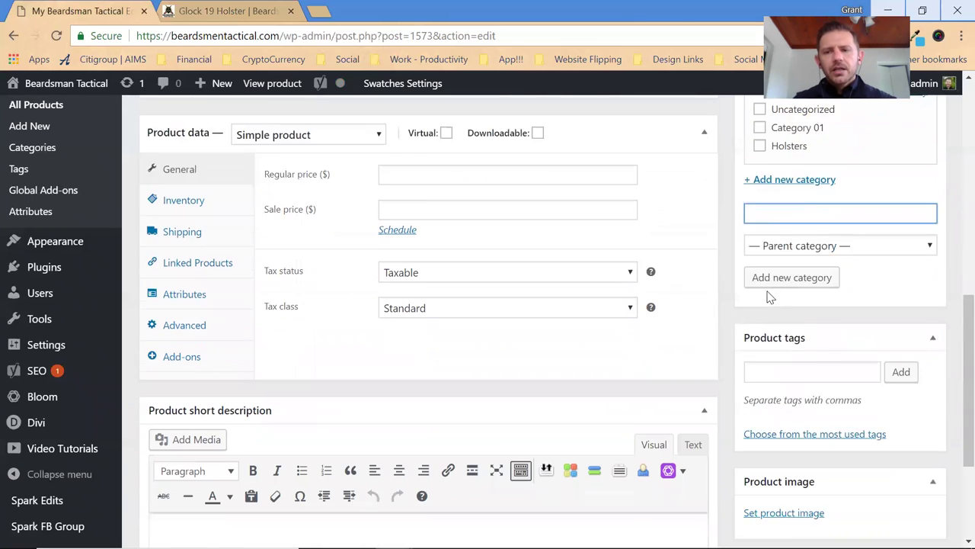
- Add the tags glock 19, glock 19 holster and holster
scroll(771, 297, down, 1)
click(766, 240)
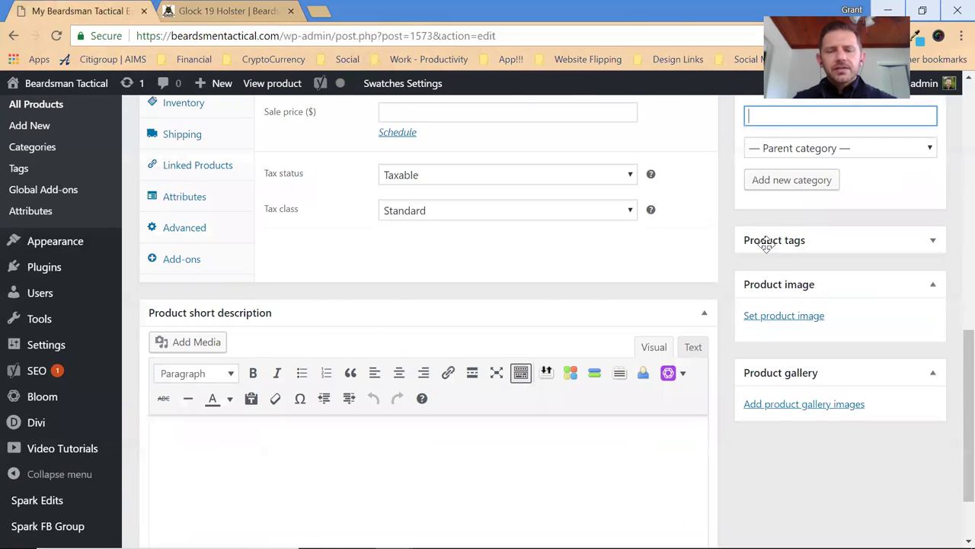
click(931, 243)
click(811, 272)
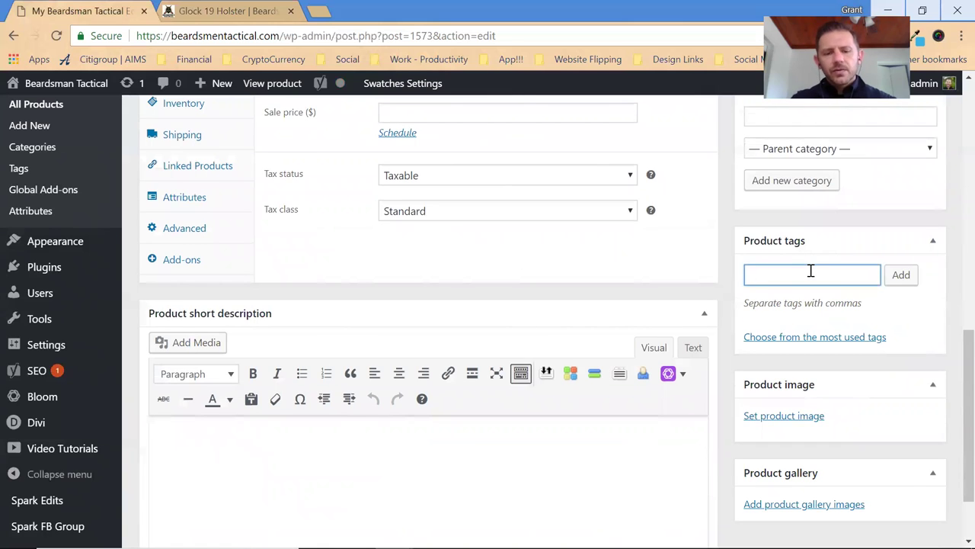
text(glock 1)
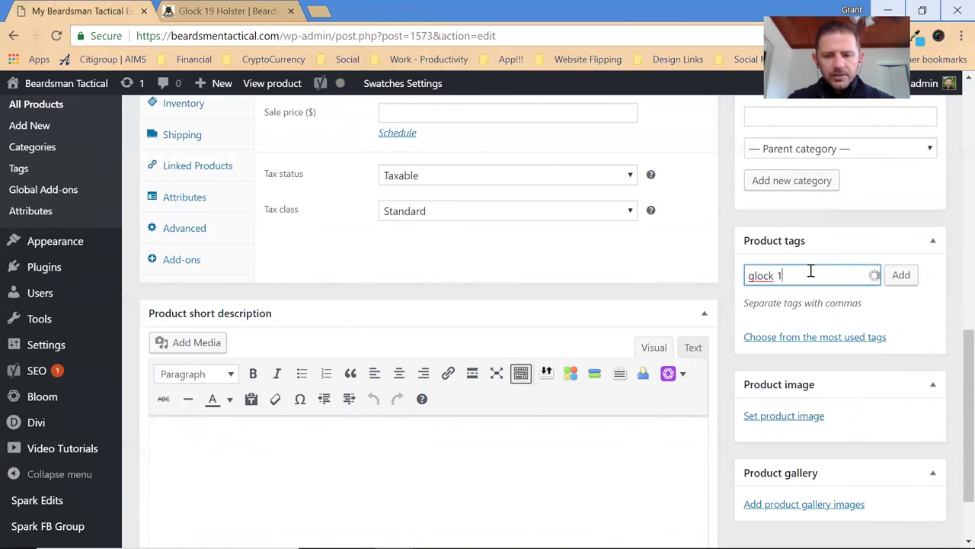
text(9, glock )
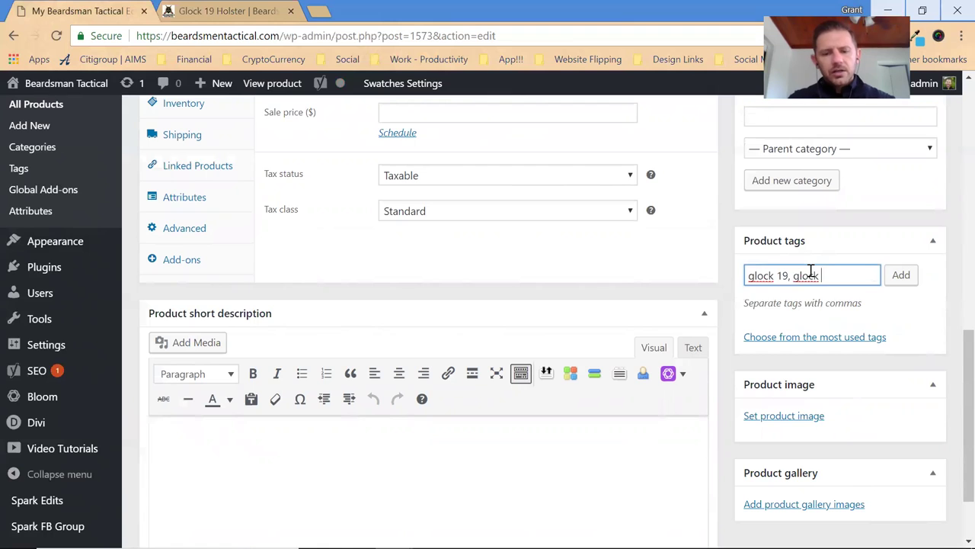
text(19 holster, holster, s)
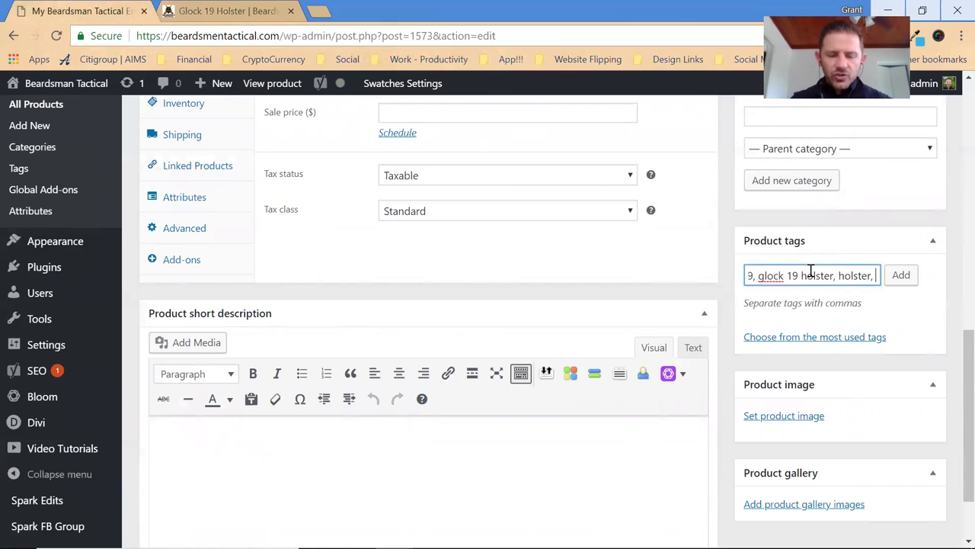
click(896, 276)
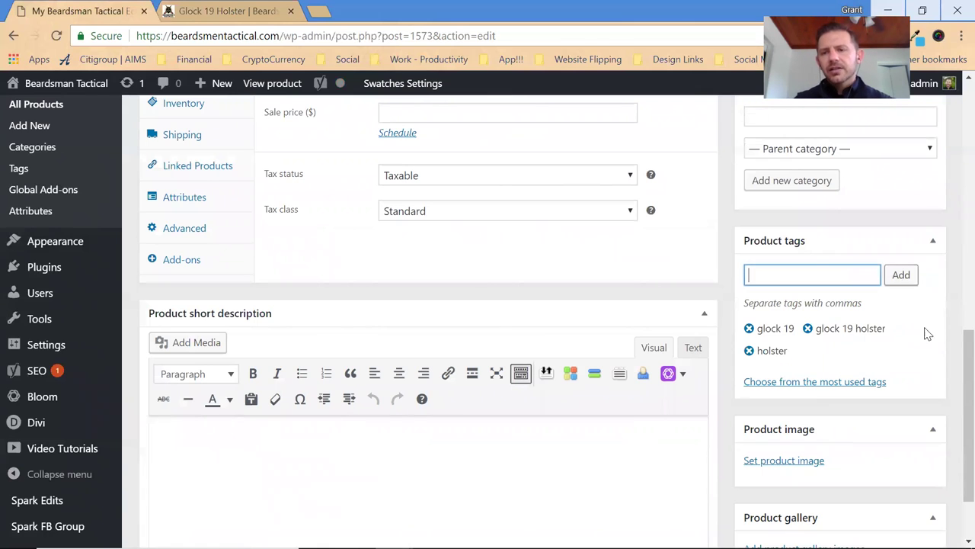
- Add Beardsmen Tactical and easy draw from the most used tags
click(774, 385)
scroll(767, 393, down, 3)
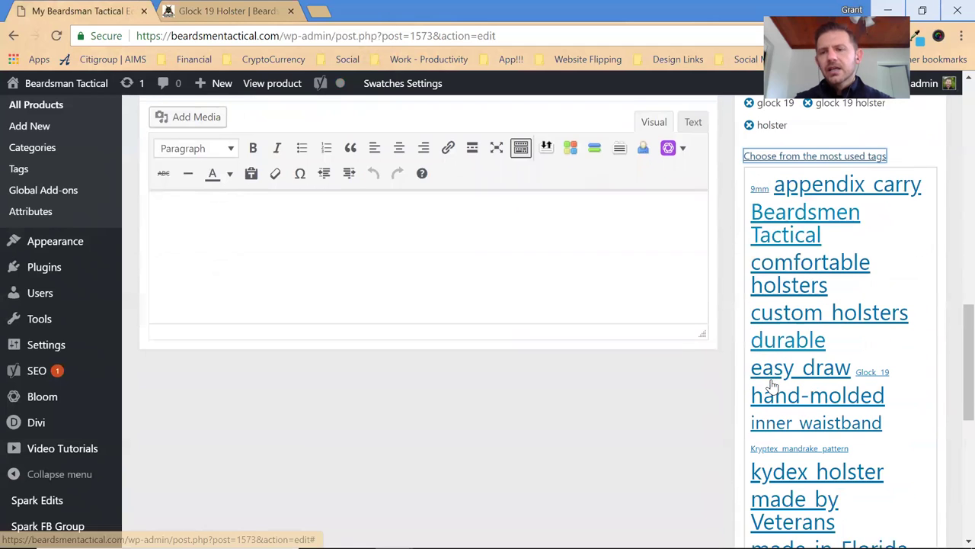
click(812, 221)
scroll(823, 284, down, 4)
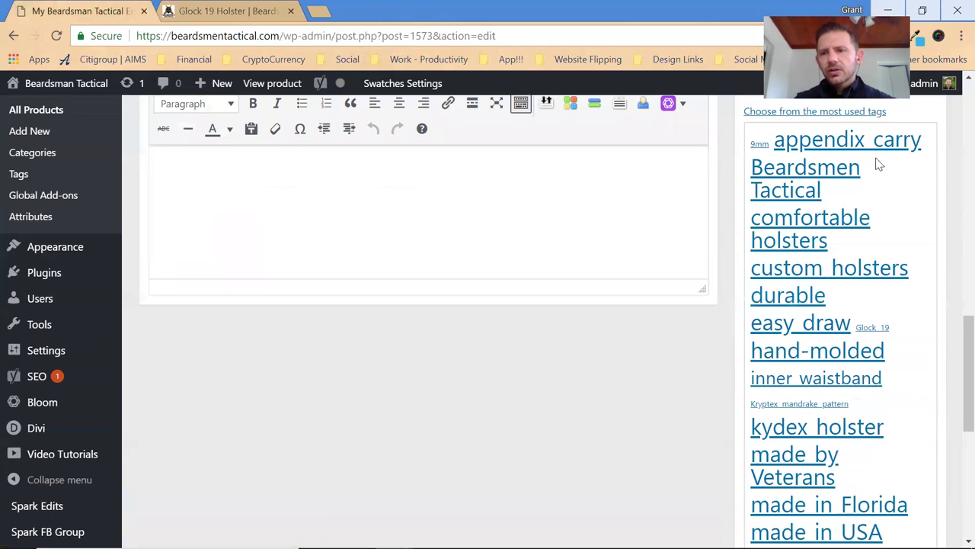
click(792, 322)
scroll(751, 296, down, 1)
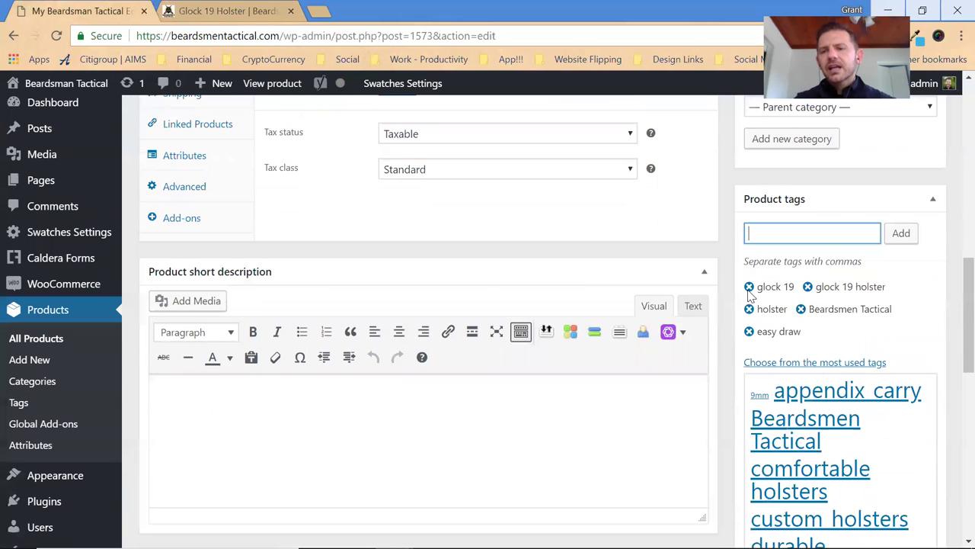
scroll(857, 232, down, 6)
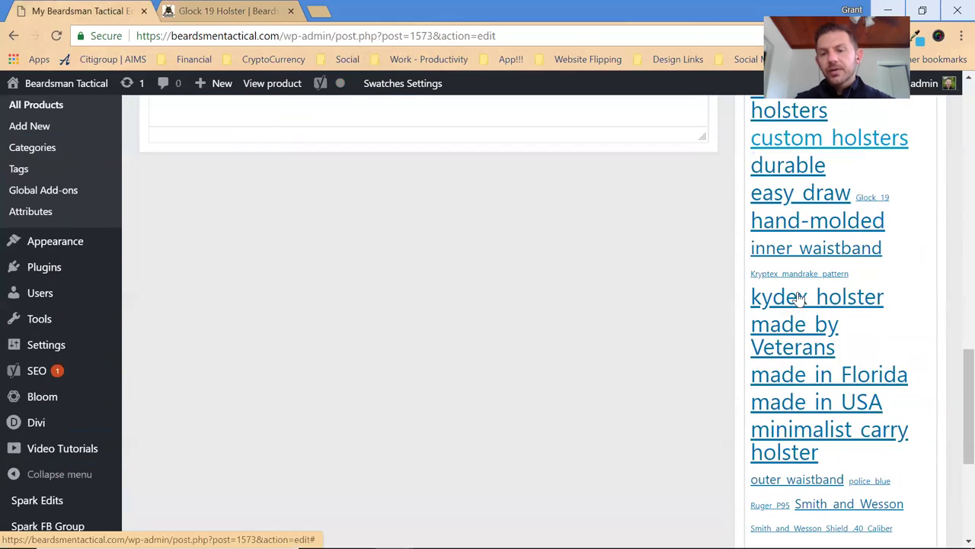
scroll(800, 297, down, 1)
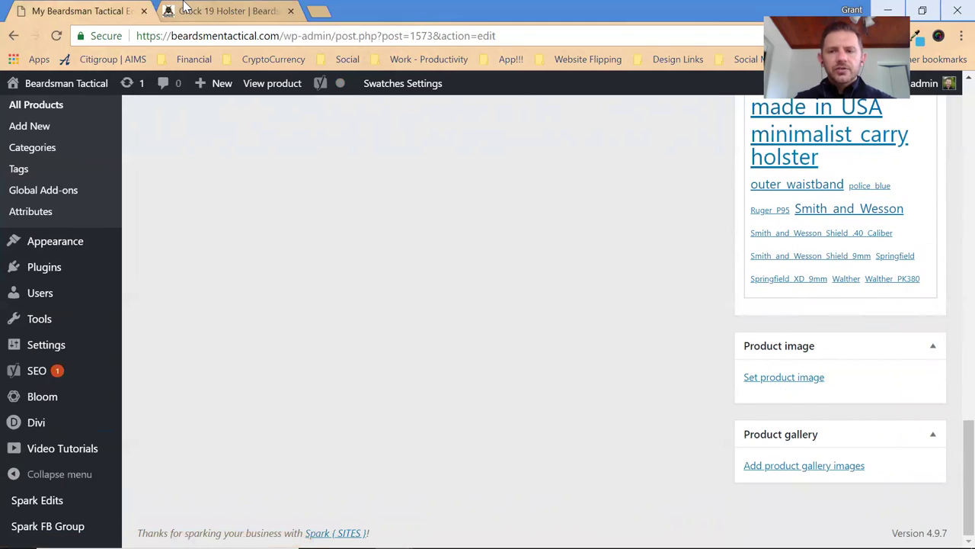
click(206, 9)
scroll(43, 301, down, 1)
scroll(43, 301, down, 3)
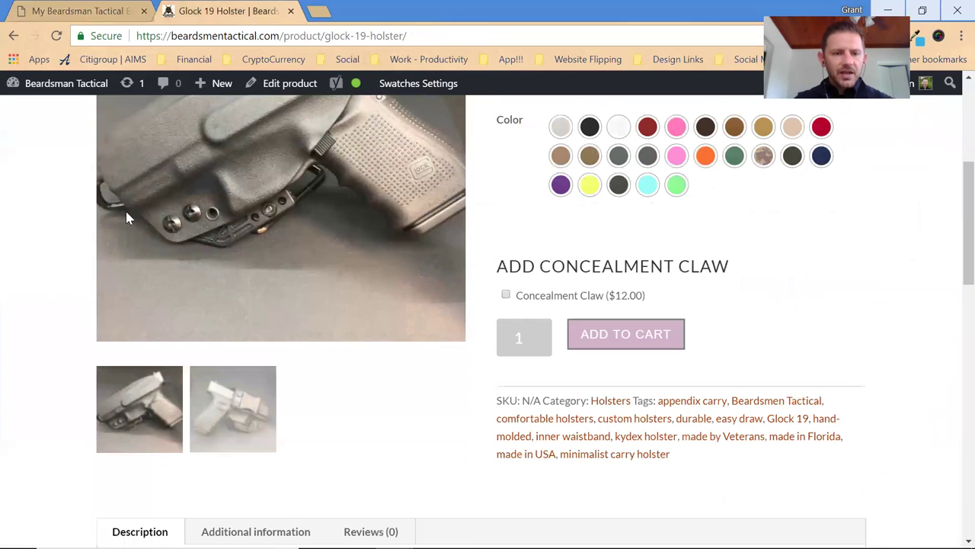
click(228, 412)
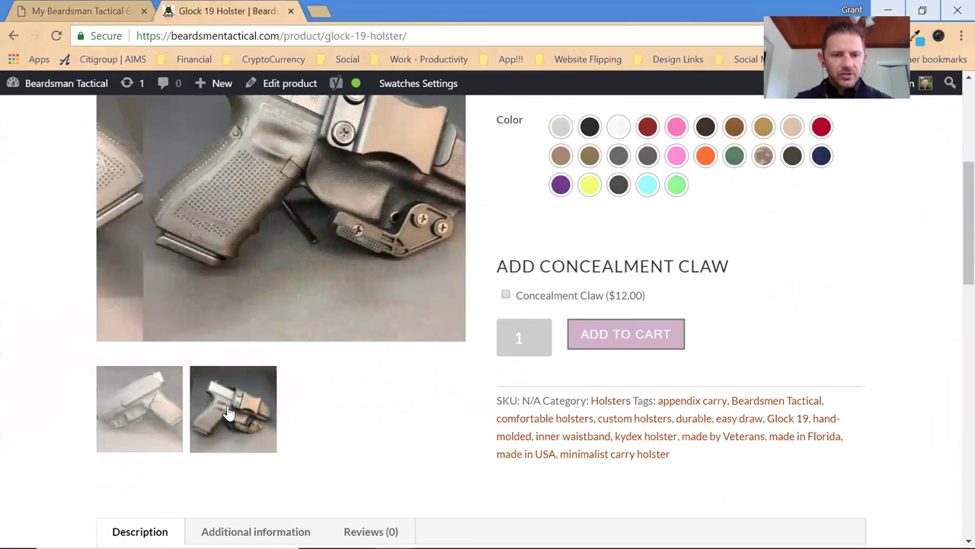
click(76, 11)
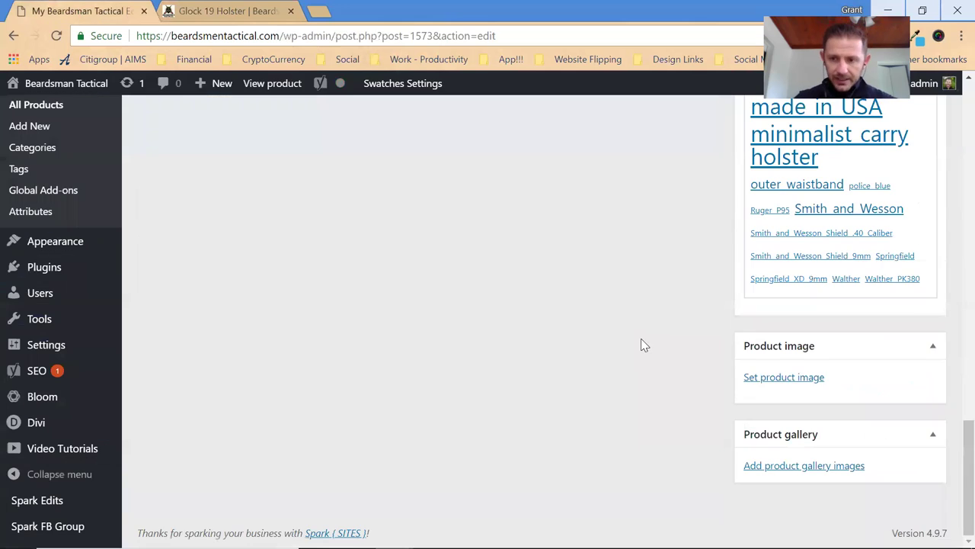
click(784, 379)
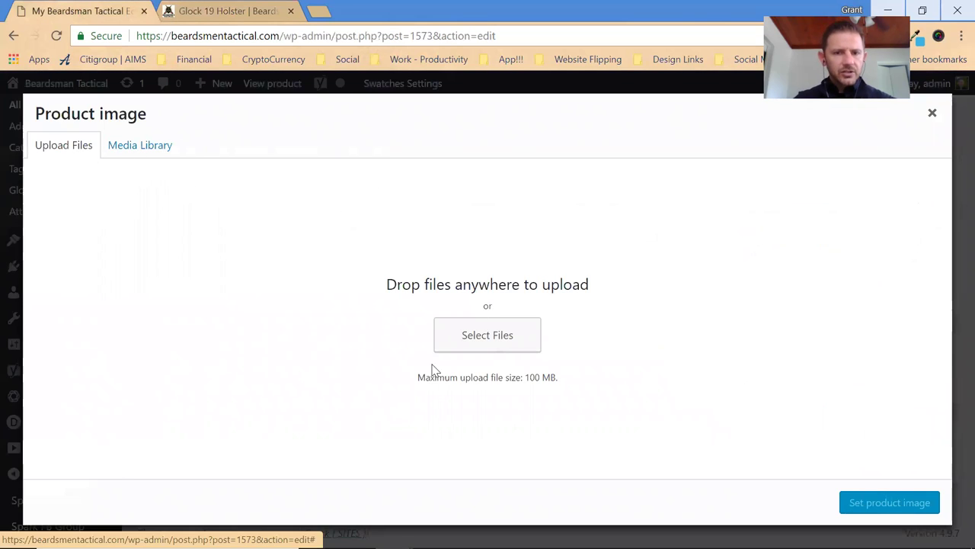
click(66, 152)
click(506, 337)
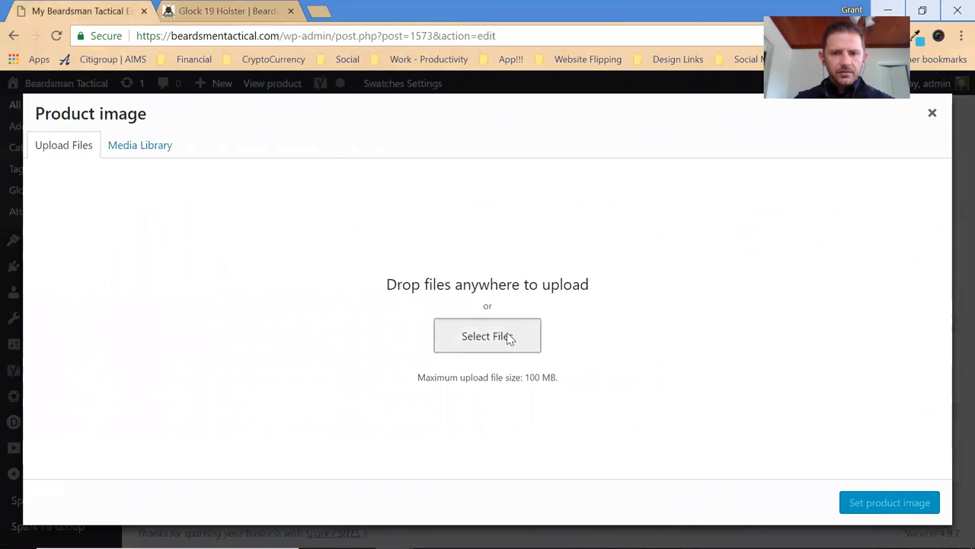
click(804, 401)
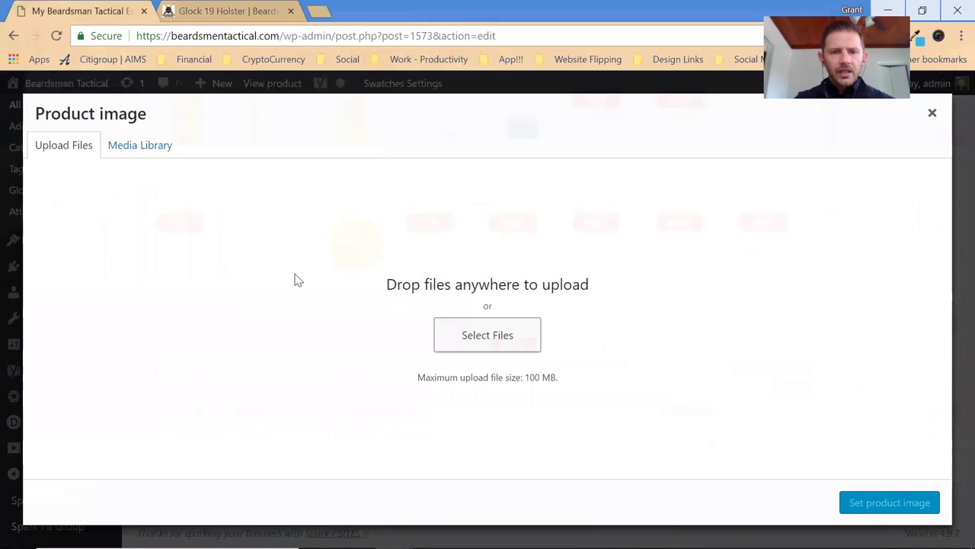
click(149, 145)
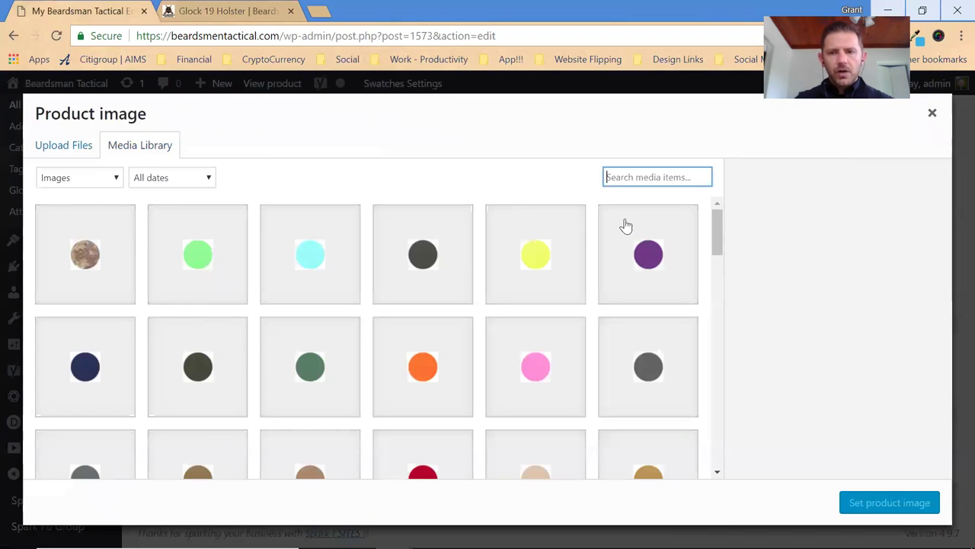
scroll(229, 300, down, 3)
scroll(229, 303, up, 1)
scroll(229, 303, down, 5)
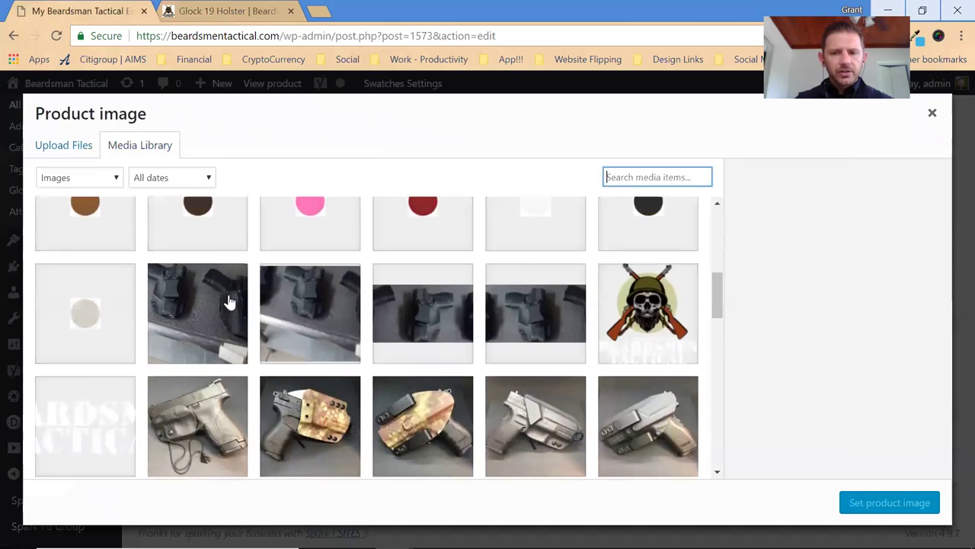
click(64, 144)
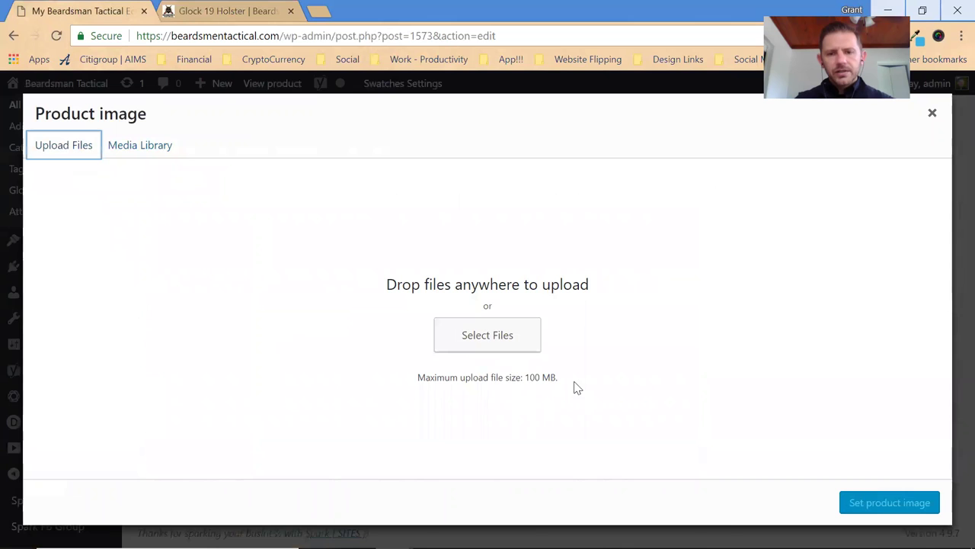
click(931, 113)
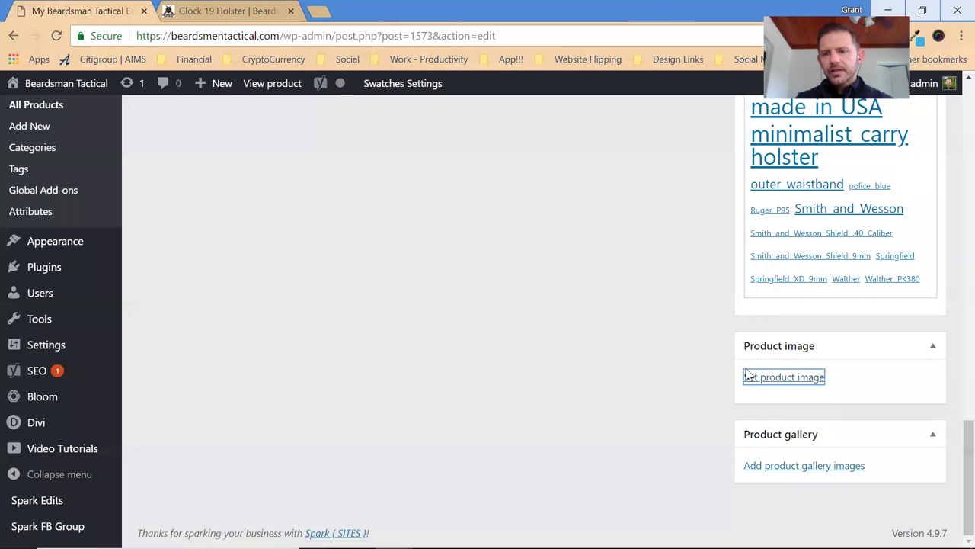
- Publish 'Gun - something' without adding any product gallery images
click(783, 467)
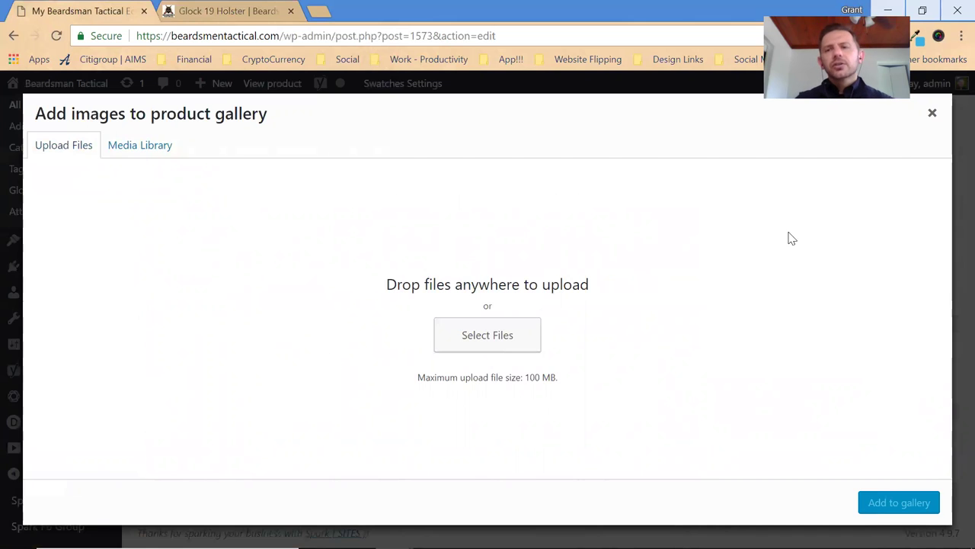
click(934, 114)
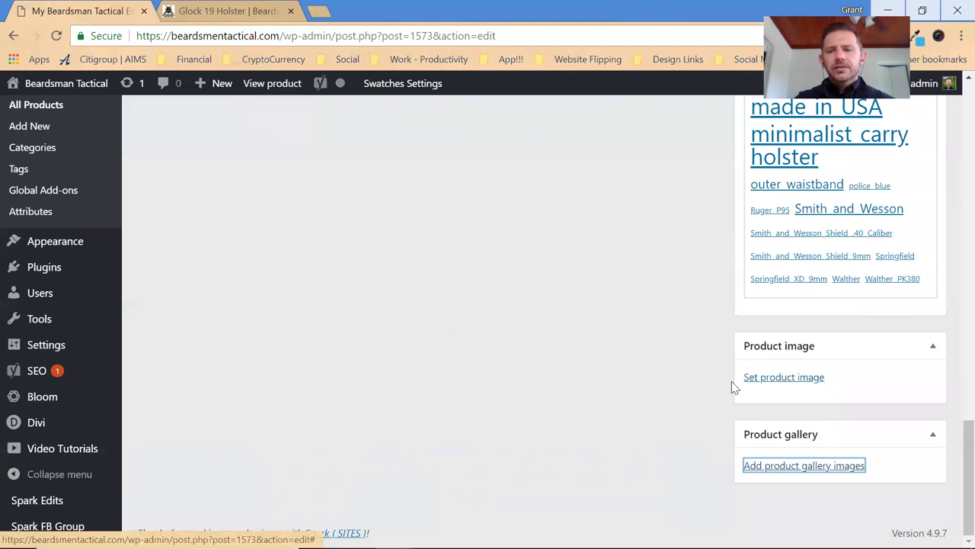
scroll(731, 381, up, 5)
scroll(732, 387, up, 10)
click(923, 426)
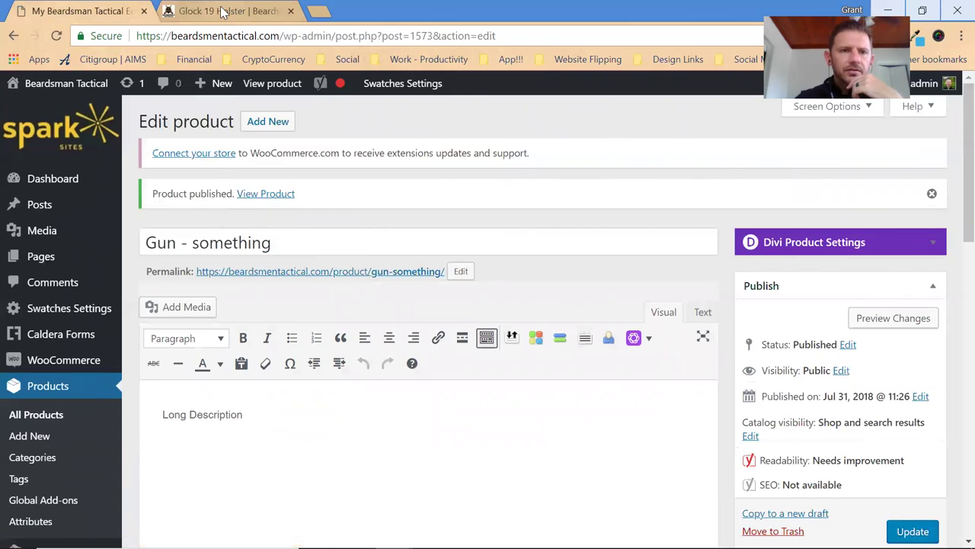
- On the storefront, go to Shop and open the Gun – Something product page
click(222, 11)
scroll(397, 333, up, 5)
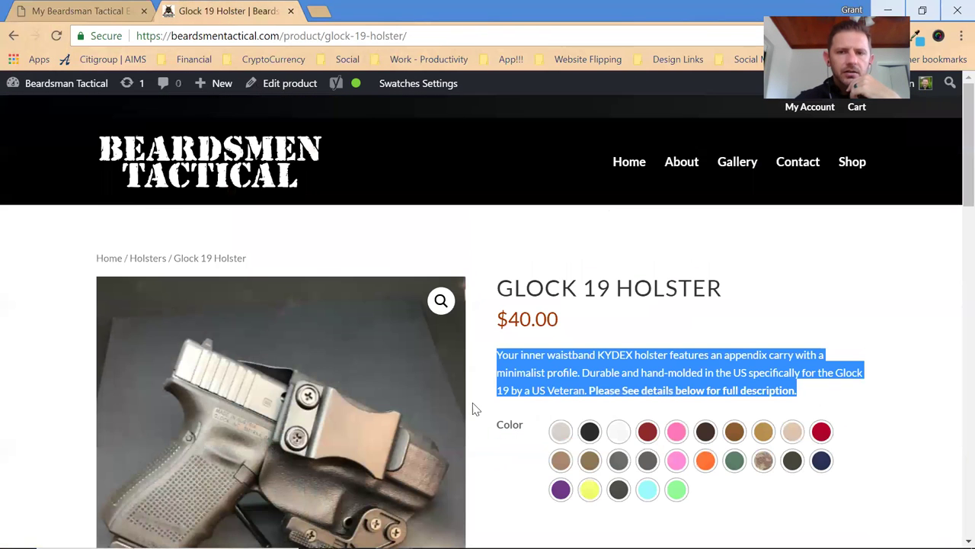
click(854, 169)
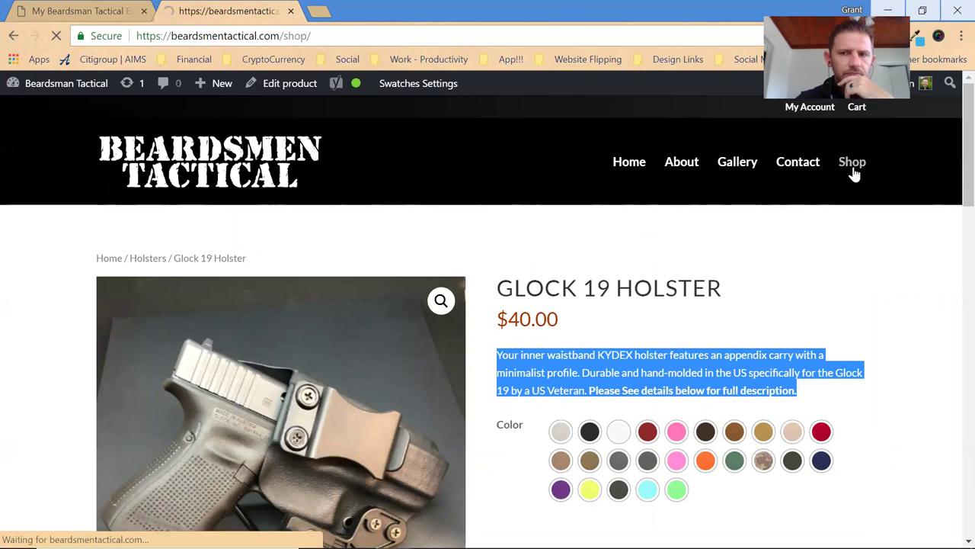
scroll(464, 327, down, 5)
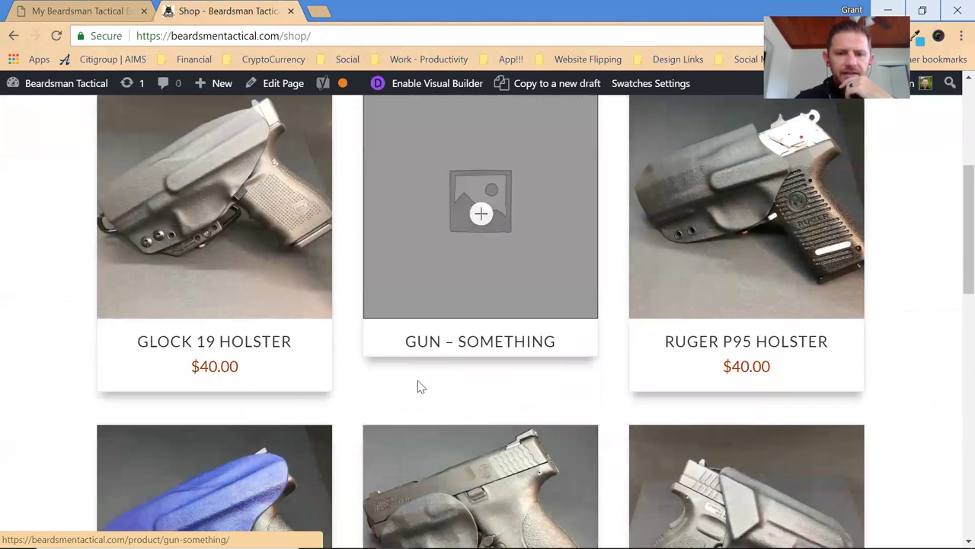
scroll(152, 312, down, 1)
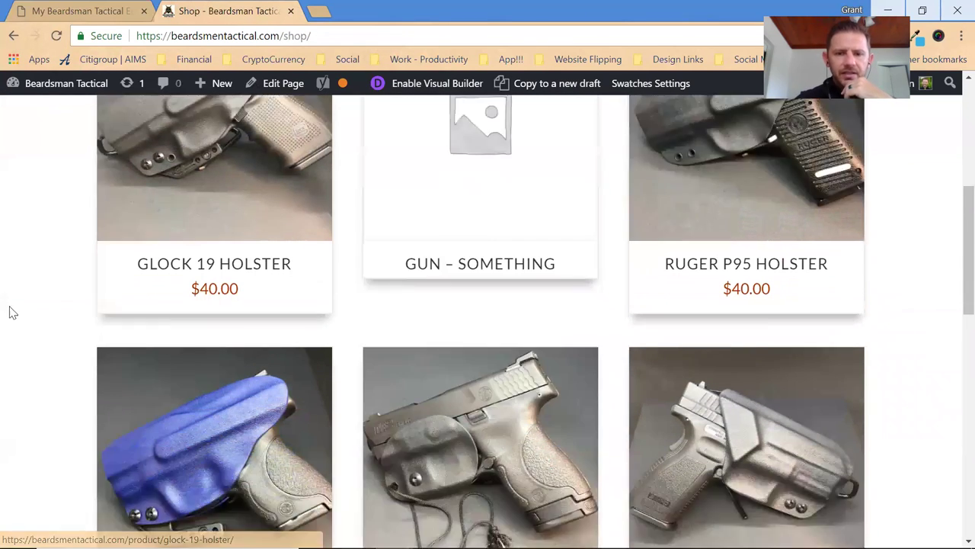
scroll(12, 314, down, 6)
scroll(13, 316, up, 7)
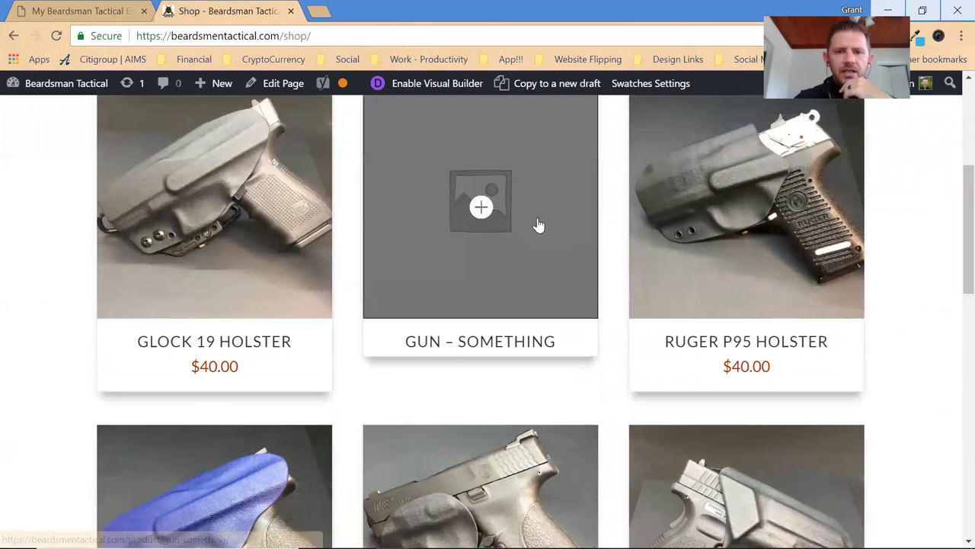
click(538, 225)
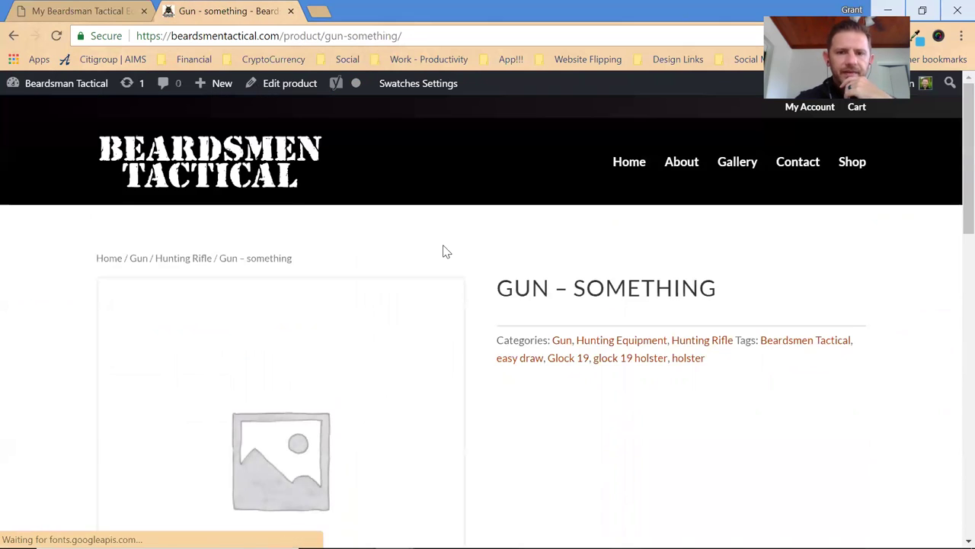
- Highlight the product's title, categories and tags line, and Long Description text
scroll(442, 253, down, 1)
drag(722, 297, 498, 259)
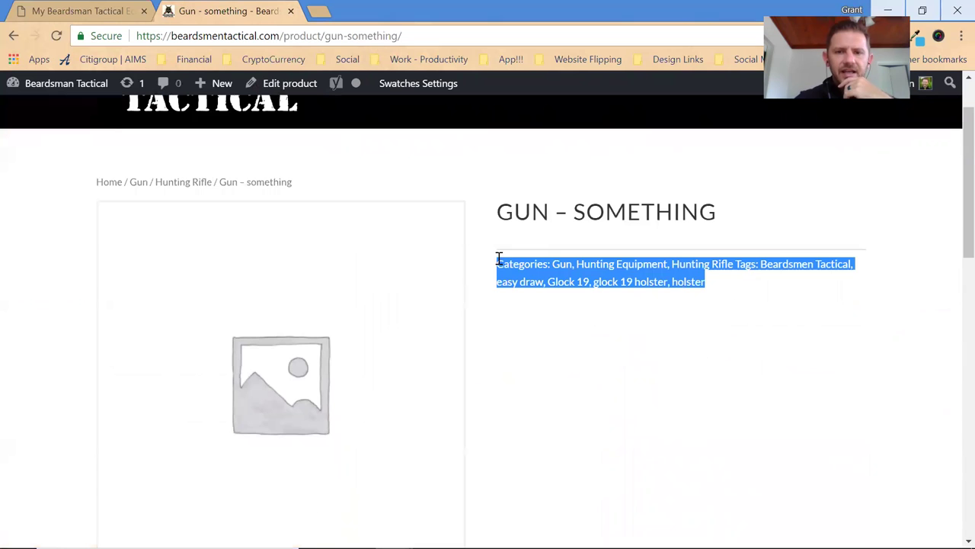
click(503, 235)
drag(737, 236, 464, 230)
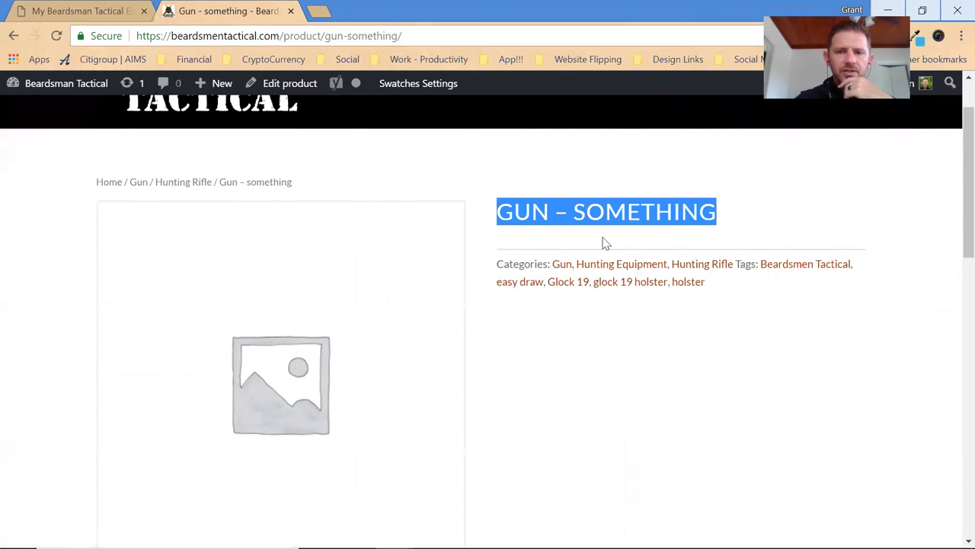
click(781, 248)
scroll(764, 252, down, 2)
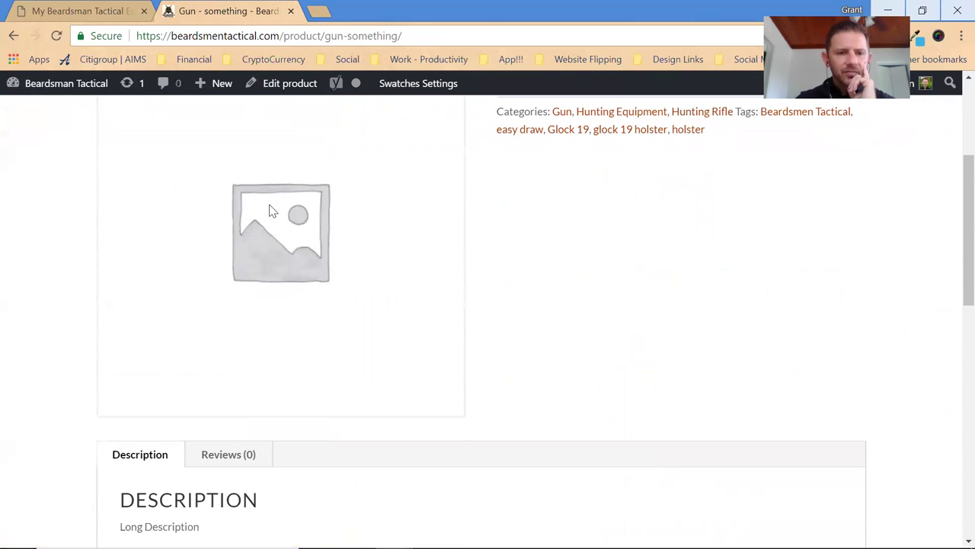
scroll(272, 212, down, 4)
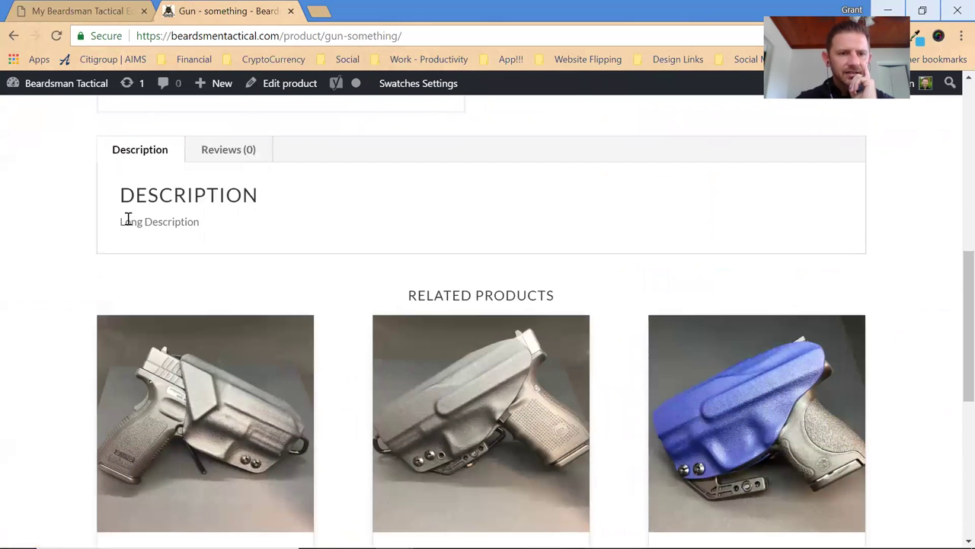
triple_click(128, 219)
scroll(594, 298, up, 6)
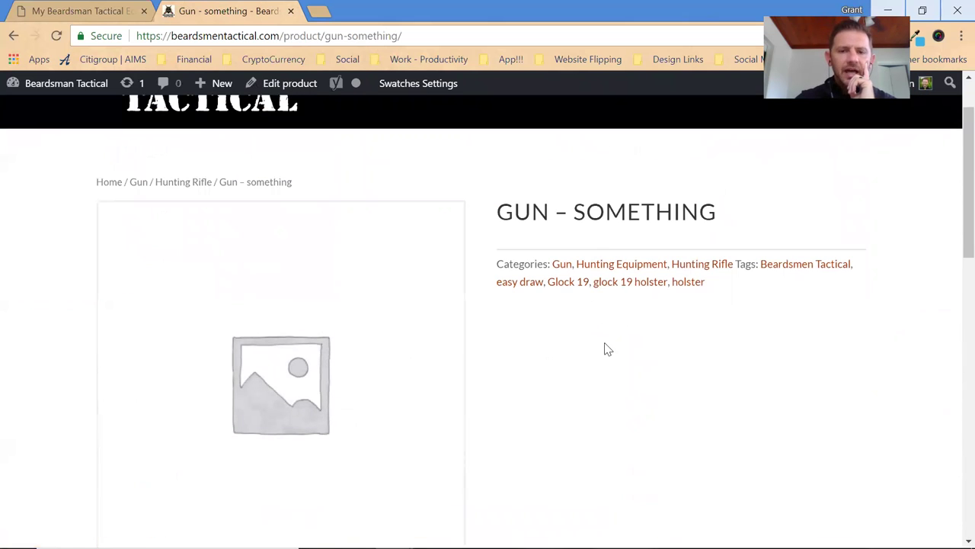
drag(592, 321, 512, 325)
click(580, 358)
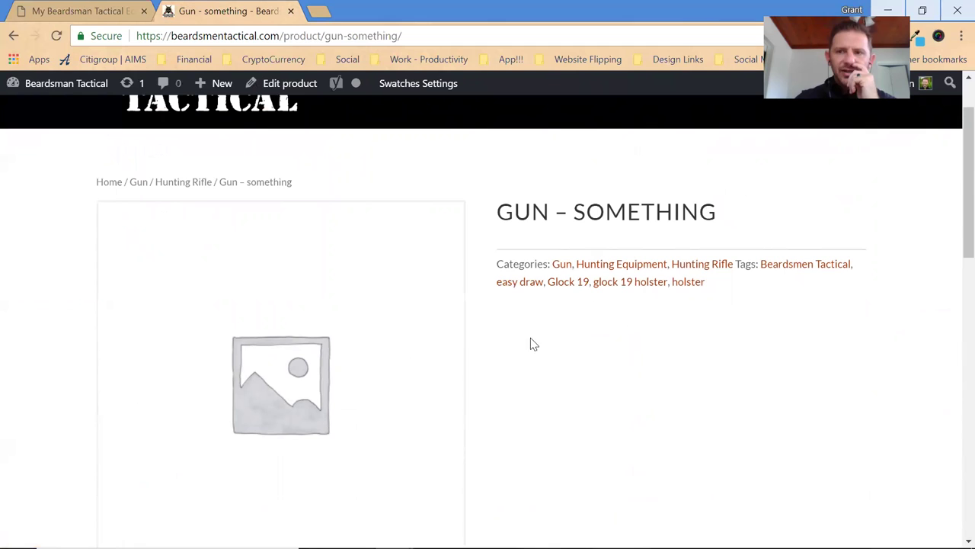